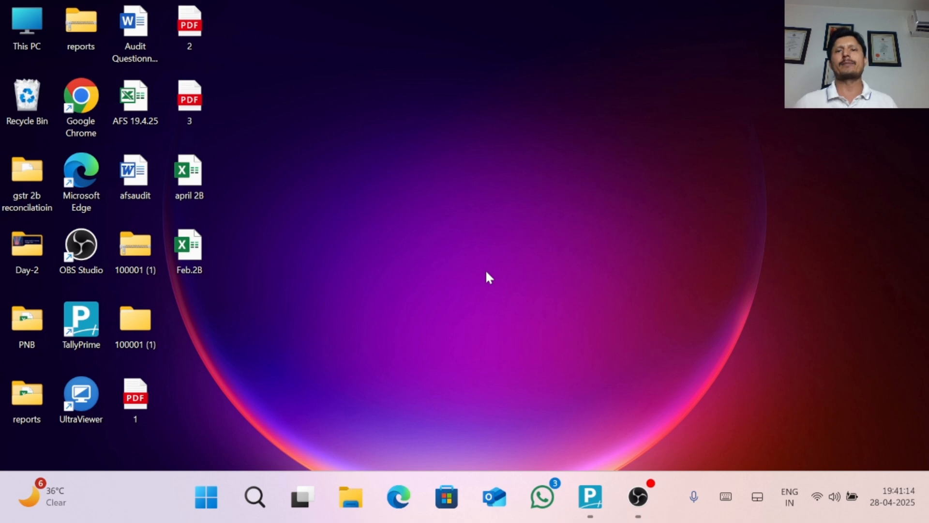
Switch to TallyPrime and open the creation form for a new Voucher Type master
{"action": "left_click", "coordinate": [590, 496]}
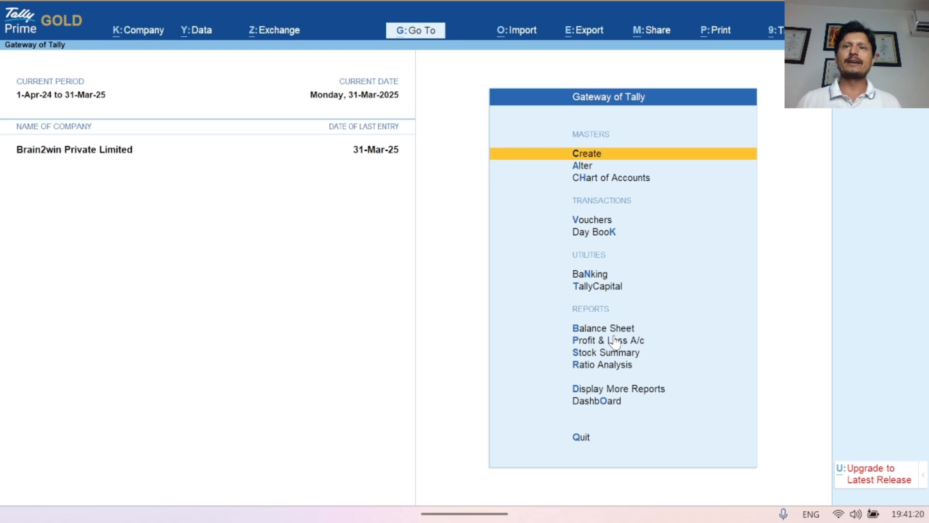
{"action": "key", "text": "Return"}
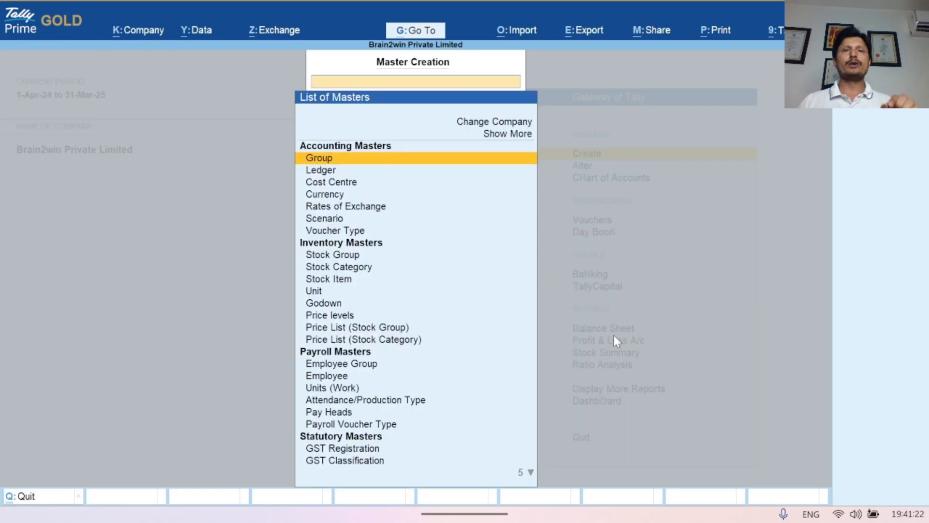
{"action": "key", "text": "Down"}
{"action": "key", "text": "Down"}
{"action": "key", "text": "Down"}
{"action": "key", "text": "Down"}
{"action": "key", "text": "Down"}
{"action": "key", "text": "Down"}
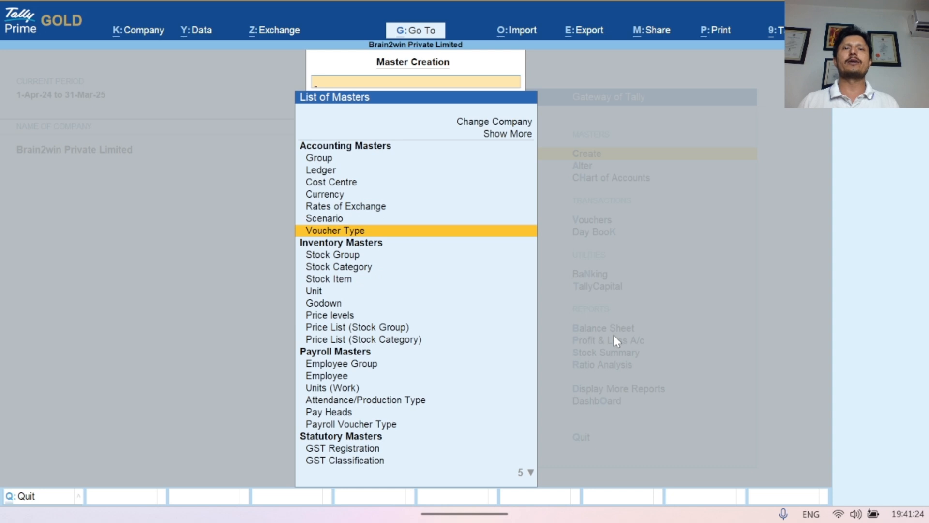
{"action": "key", "text": "Return"}
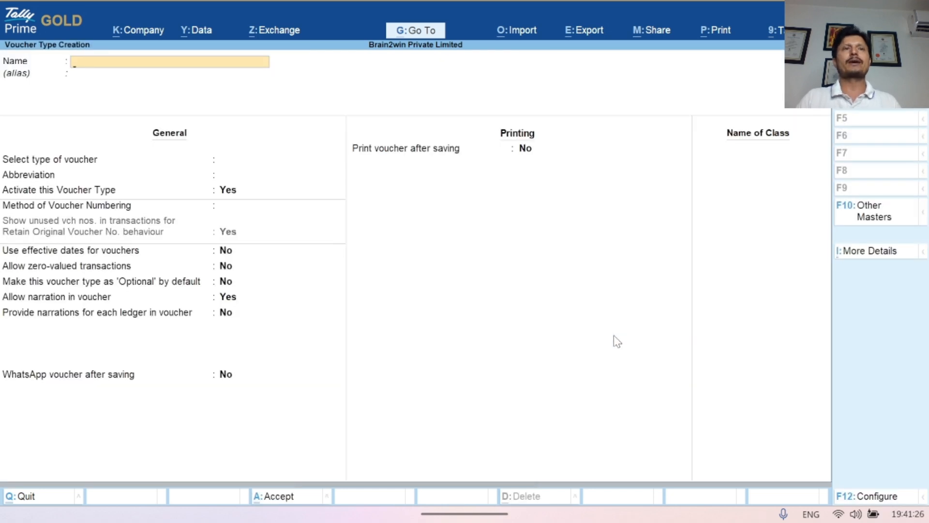
Name the new voucher type "Sales POS" and select Sales as its type of voucher
{"action": "type", "text": "Sales"}
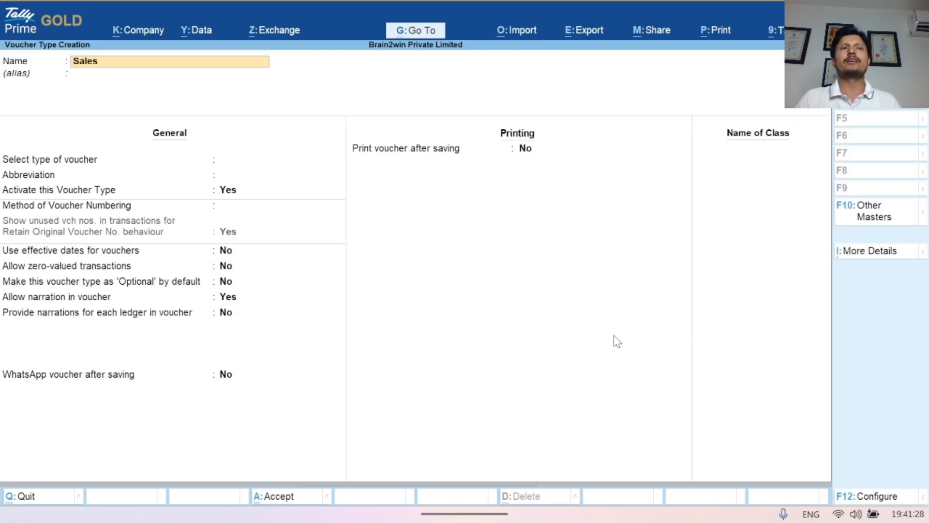
{"action": "type", "text": " POS"}
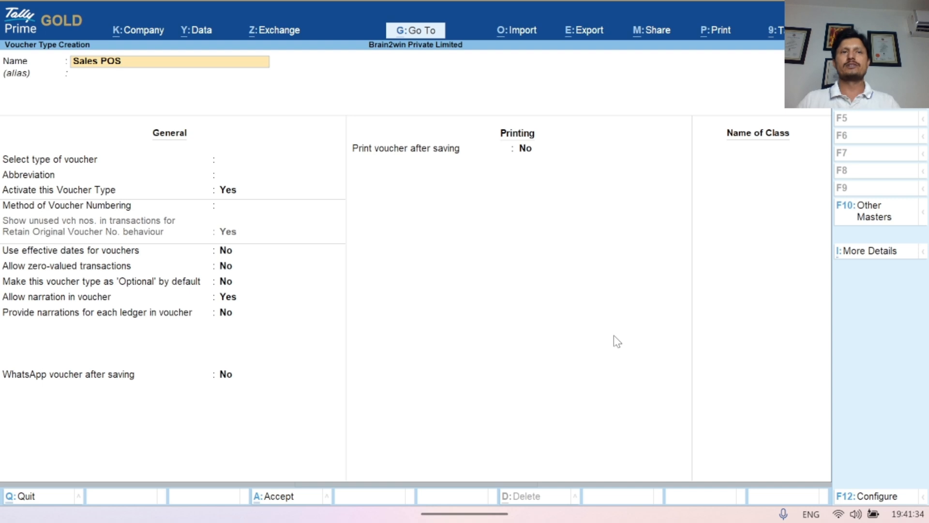
{"action": "key", "text": "Return"}
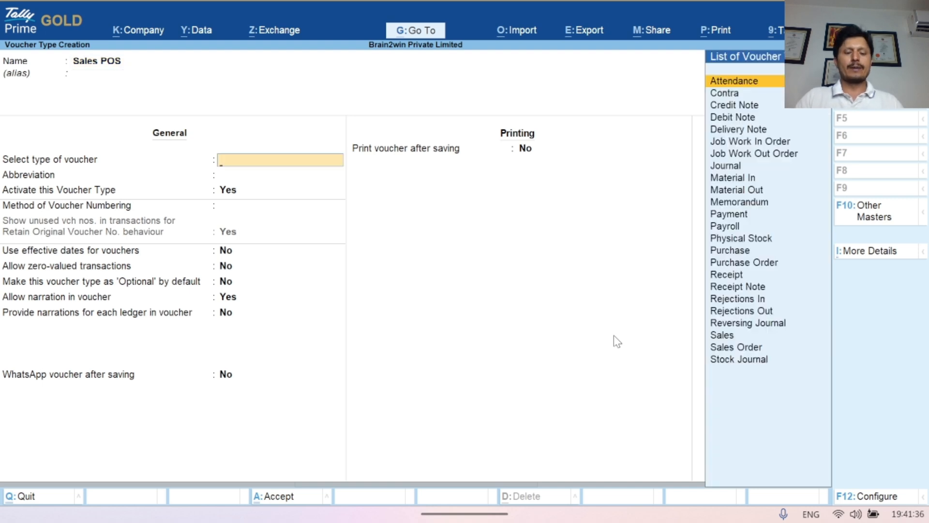
{"action": "type", "text": "Sale"}
{"action": "key", "text": "Return"}
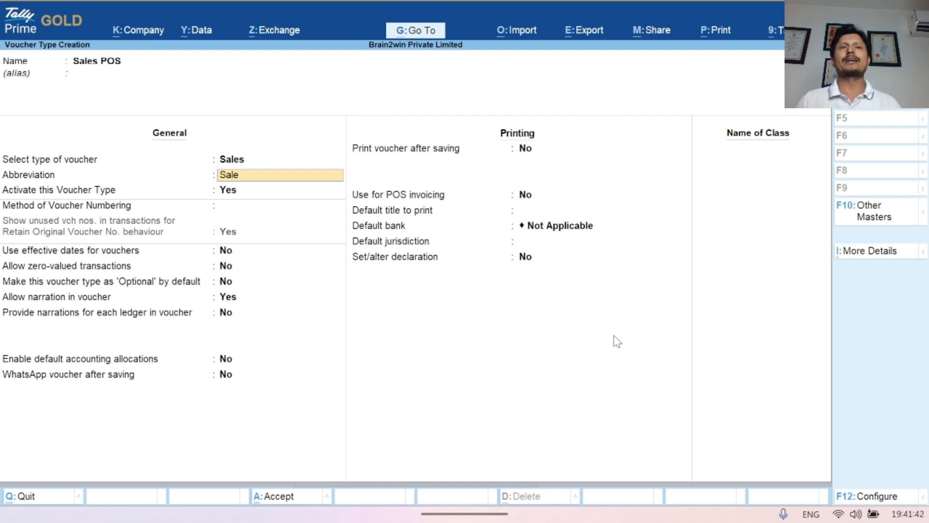
Accept the default general settings with automatic voucher numbering, and enable the voucher type for POS invoicing
{"action": "key", "text": "Return"}
{"action": "key", "text": "Return"}
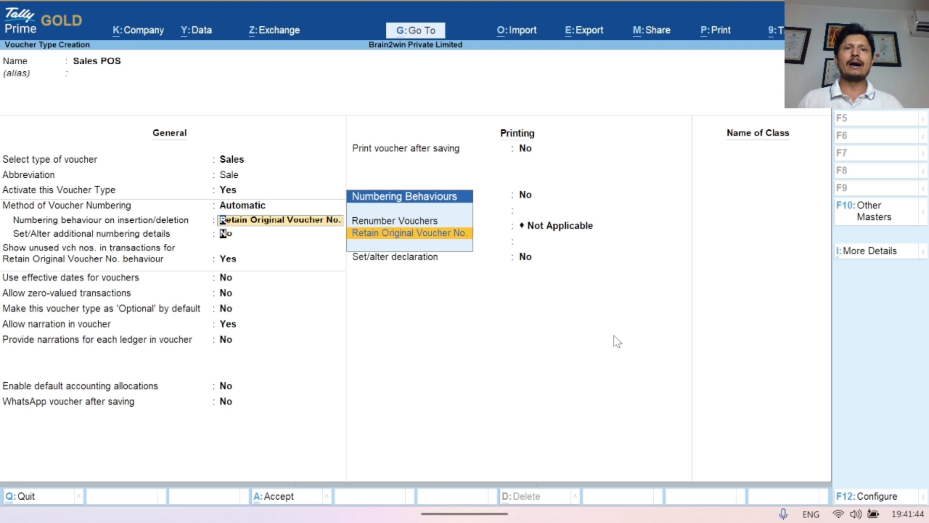
{"action": "key", "text": "Return"}
{"action": "key", "text": "Return"}
{"action": "key", "text": "Return"}
{"action": "key", "text": "Return"}
{"action": "key", "text": "Return"}
{"action": "key", "text": "Return"}
{"action": "key", "text": "Return"}
{"action": "key", "text": "Return"}
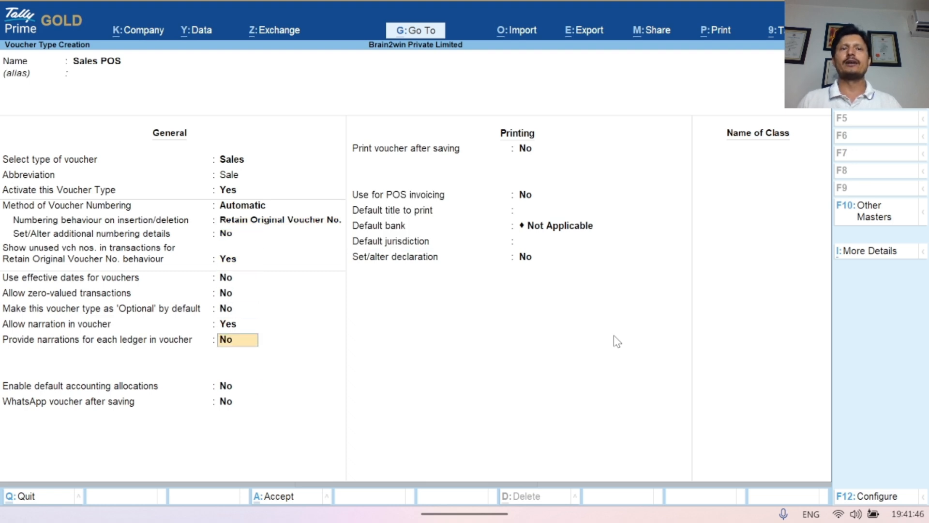
{"action": "key", "text": "Return"}
{"action": "key", "text": "Return"}
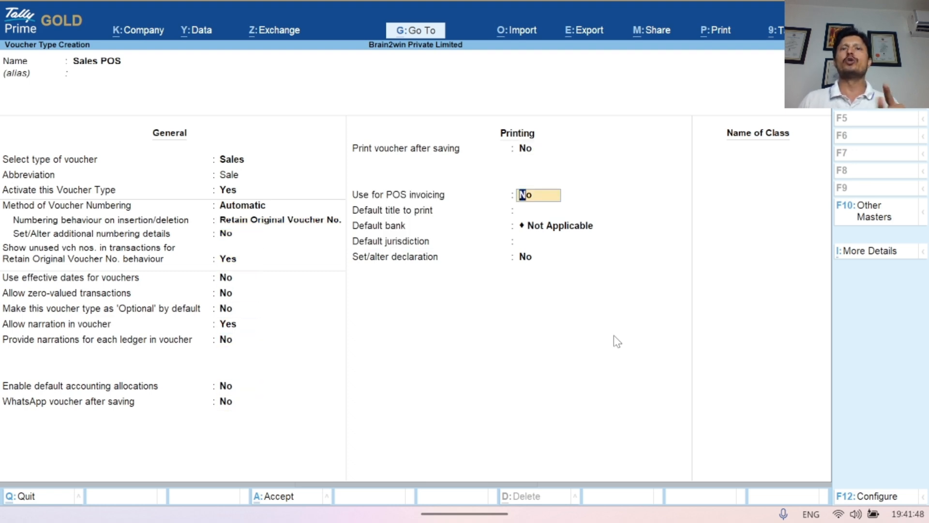
{"action": "type", "text": "y"}
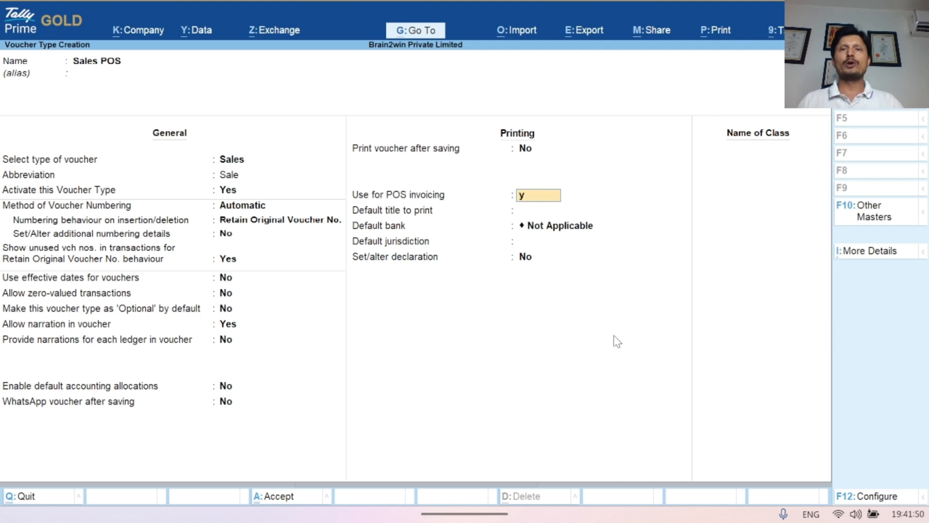
{"action": "key", "text": "Return"}
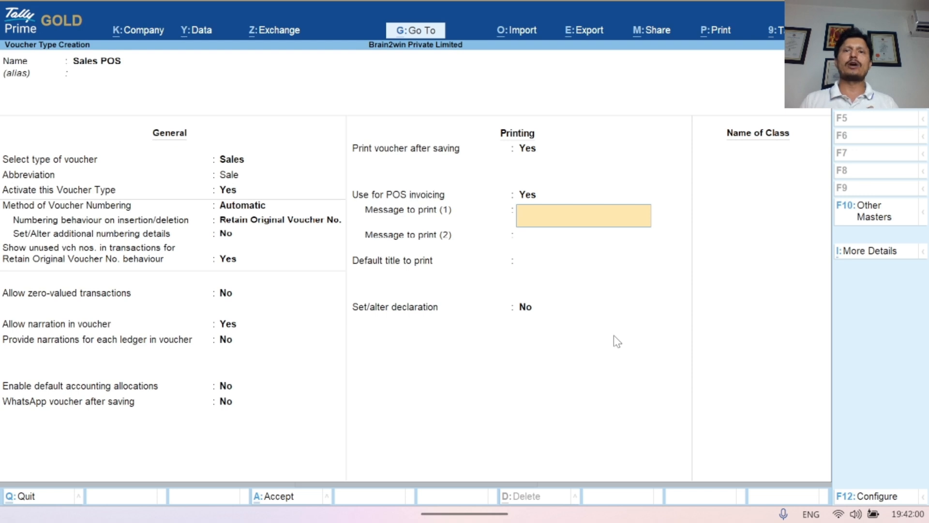
Enter "Message 1" and "Message 2" as the two messages to print and "Tax Invoice" as the default print title
{"action": "type", "text": "M"}
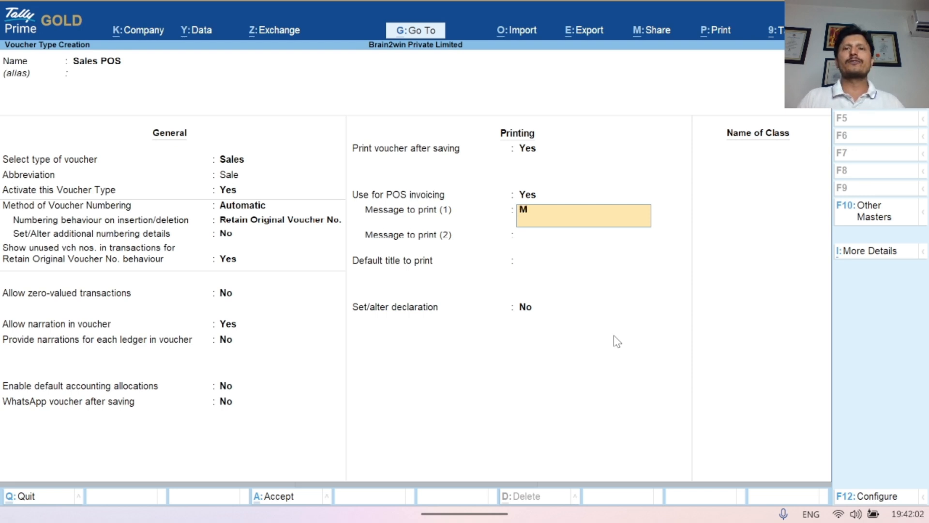
{"action": "type", "text": "essage 1"}
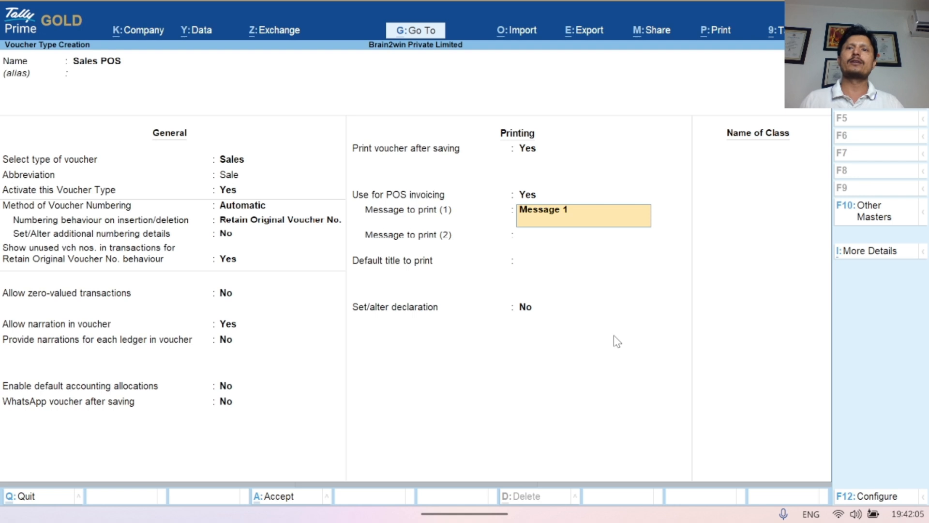
{"action": "key", "text": "Return"}
{"action": "type", "text": "Me"}
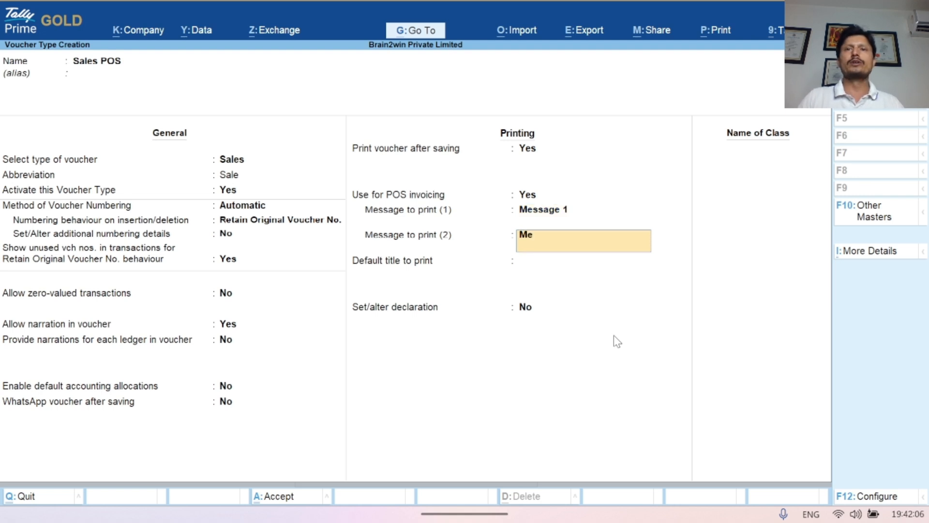
{"action": "type", "text": "ssage 2"}
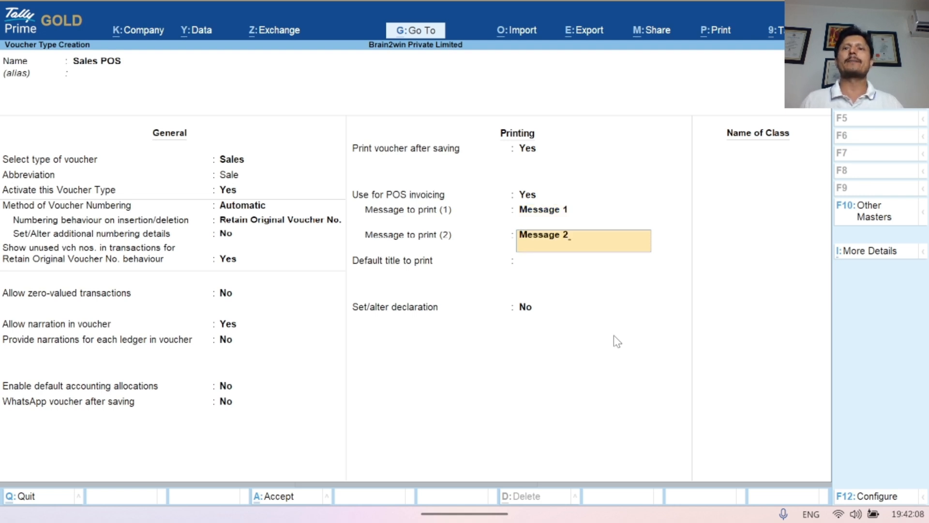
{"action": "key", "text": "Return"}
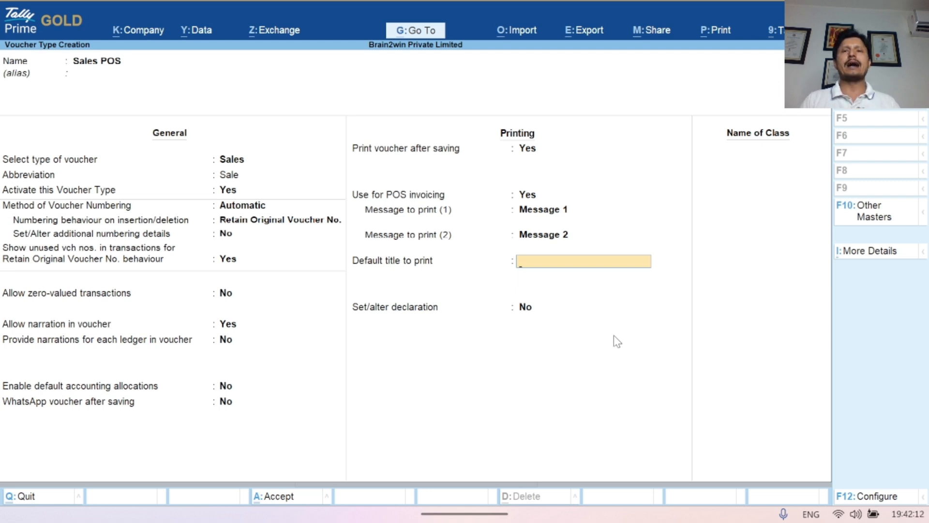
{"action": "type", "text": "Tax Inv"}
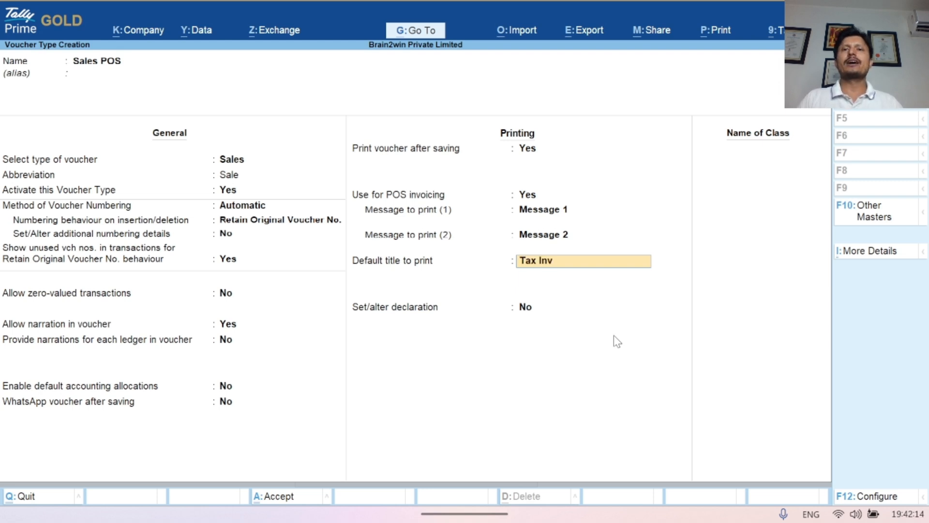
{"action": "type", "text": "oice"}
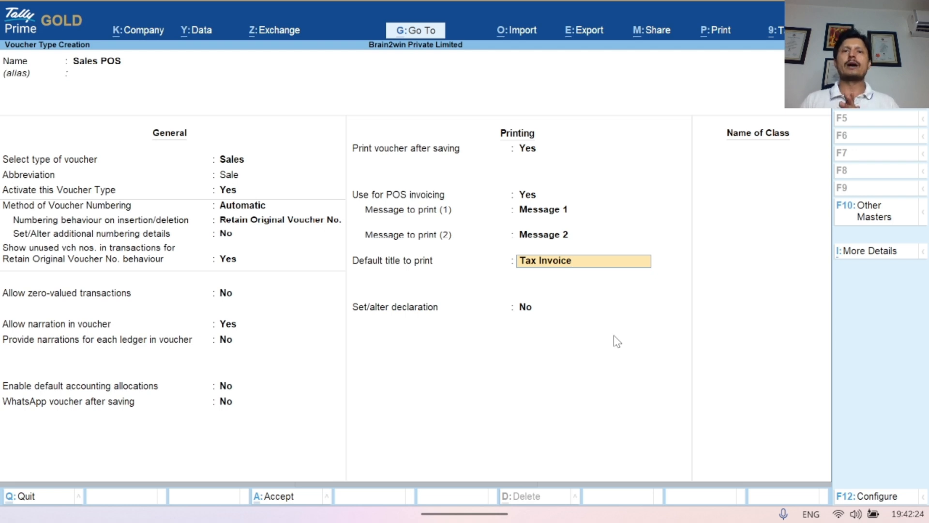
{"action": "key", "text": "Return"}
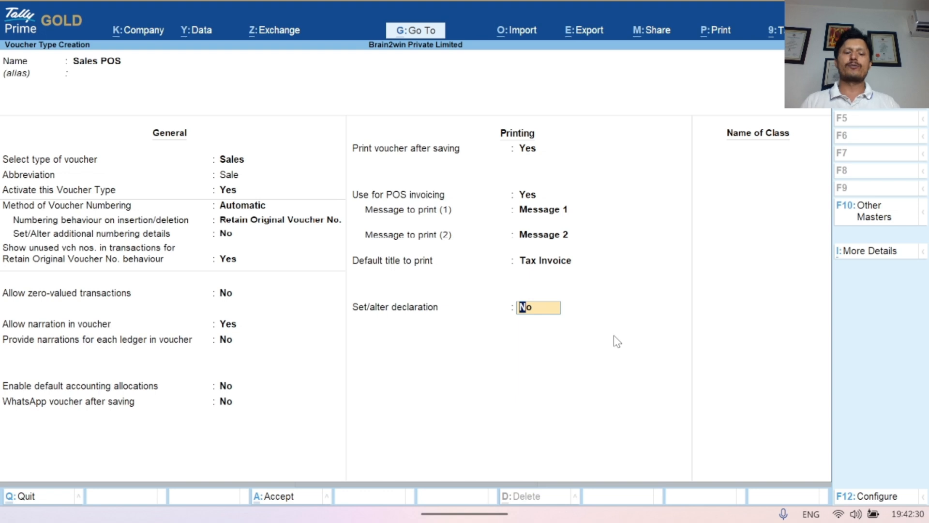
Enable the declaration with its standard text, save the Sales POS voucher type and return to the Gateway of Tally
{"action": "type", "text": "y"}
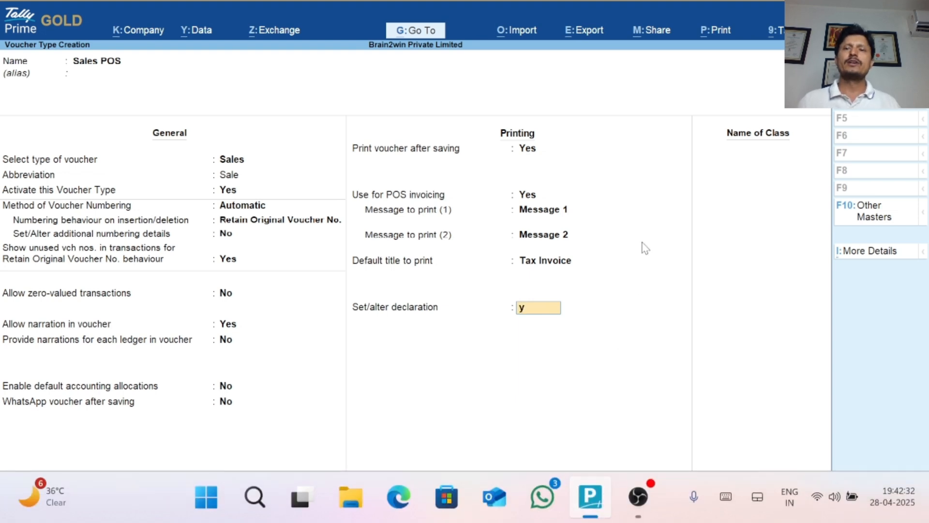
{"action": "key", "text": "Return"}
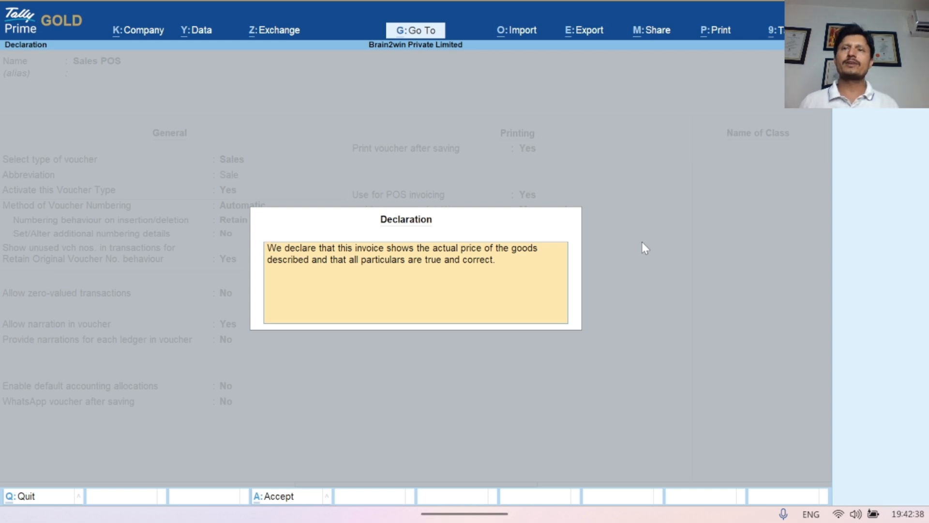
{"action": "key", "text": "ctrl+a"}
{"action": "key", "text": "Return"}
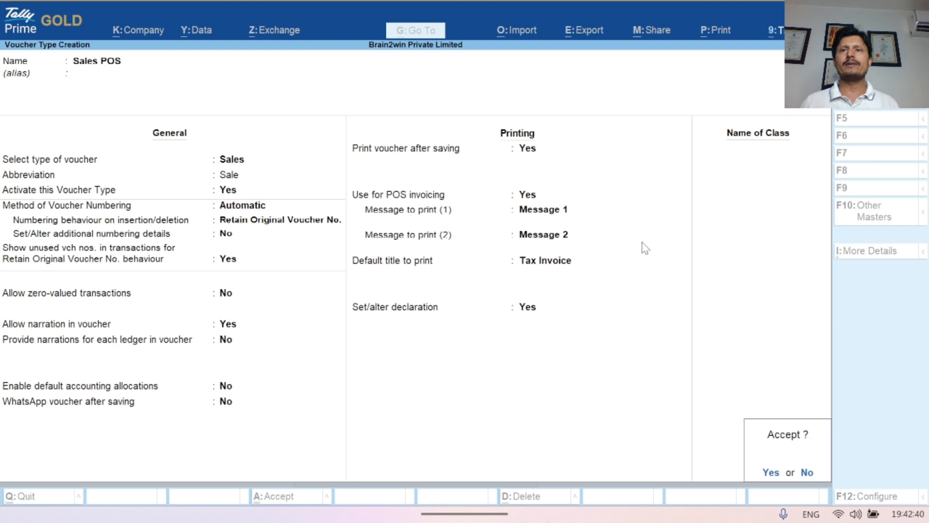
{"action": "key", "text": "Return"}
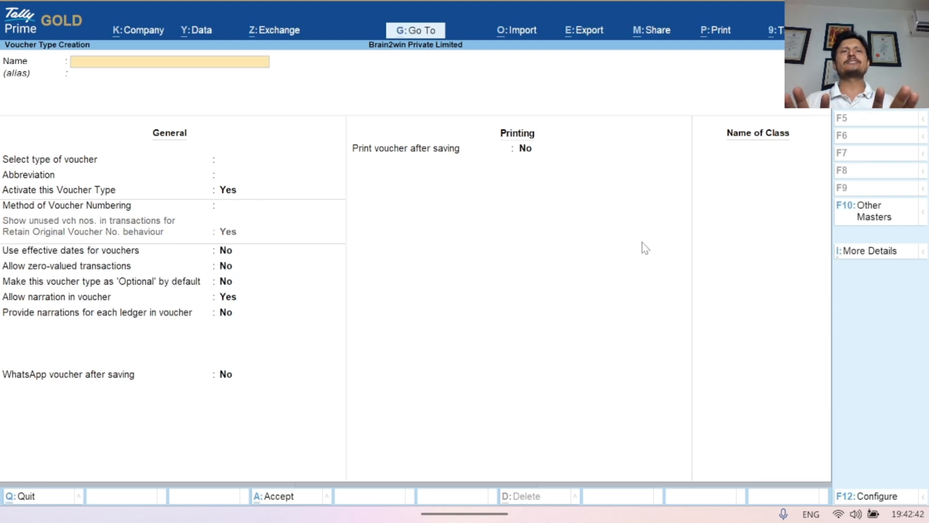
{"action": "key", "text": "Escape"}
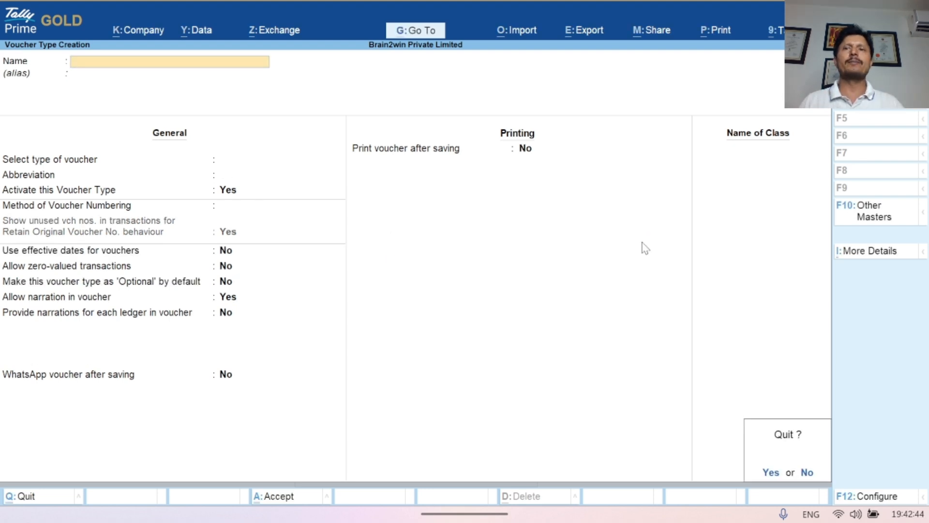
{"action": "key", "text": "Return"}
{"action": "key", "text": "Escape"}
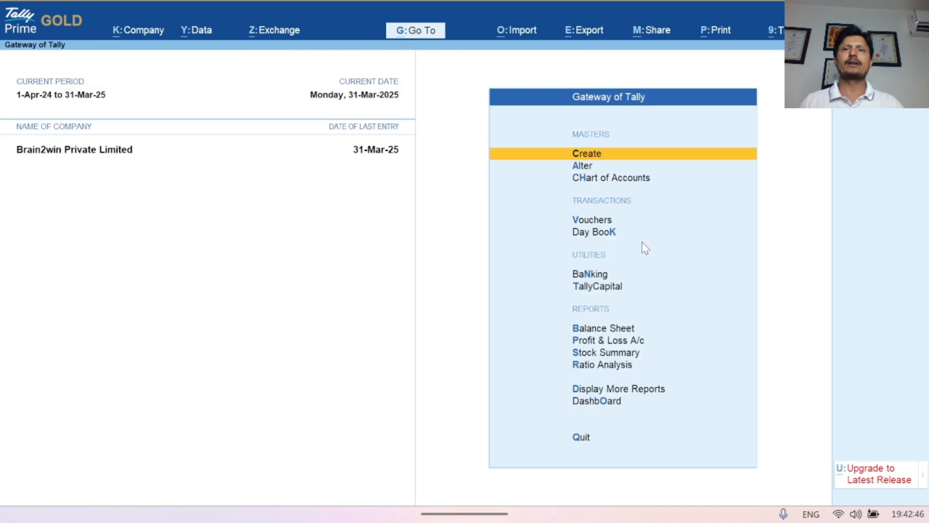
{"action": "key", "text": "Escape"}
{"action": "key", "text": "Escape"}
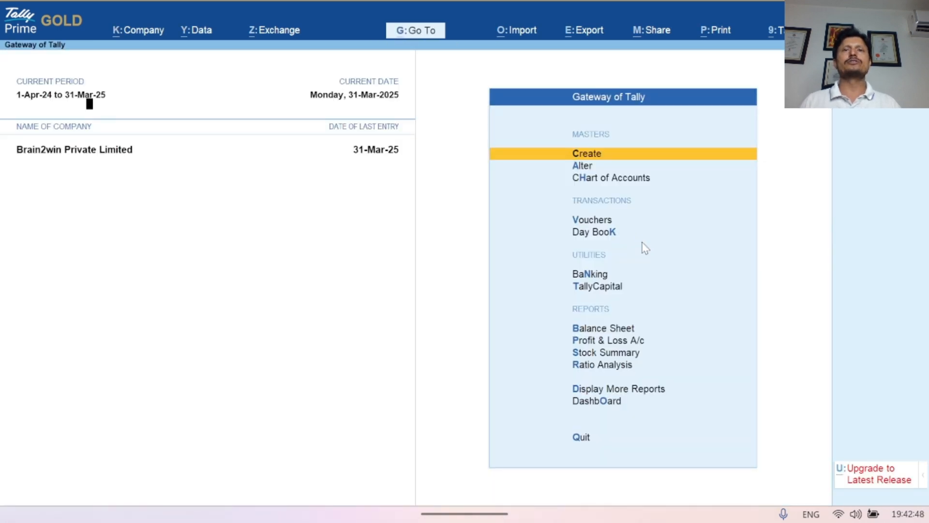
Start a new sales voucher of type Sales POS and set the voucher date to 31.1
{"action": "key", "text": "v"}
{"action": "key", "text": "F8"}
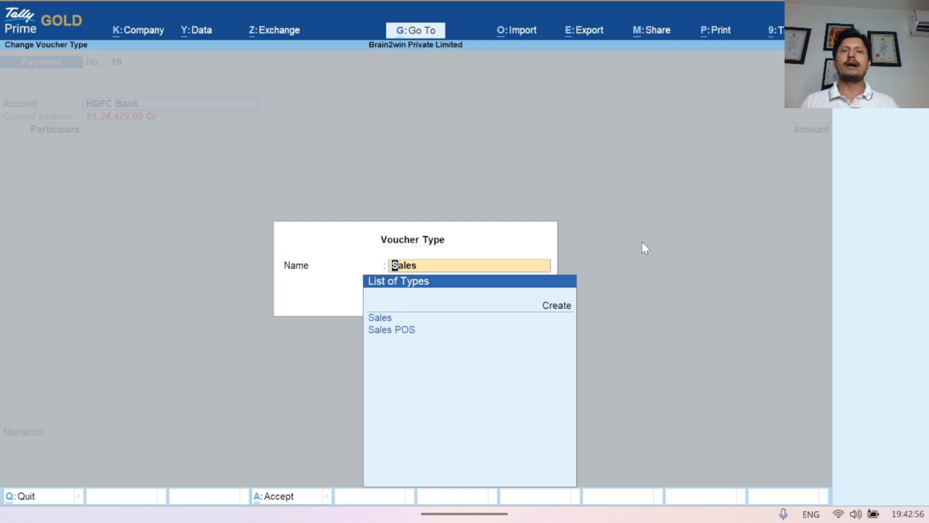
{"action": "key", "text": "Down"}
{"action": "key", "text": "Return"}
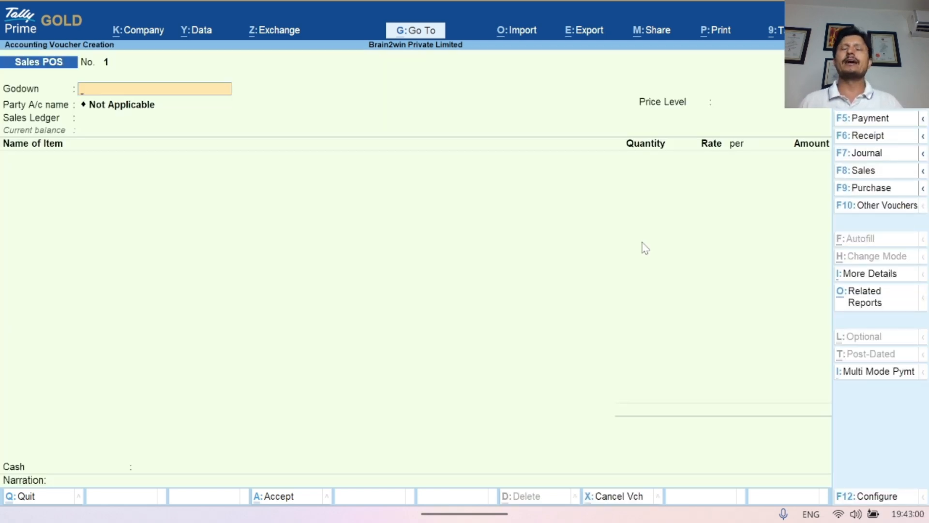
{"action": "key", "text": "F2"}
{"action": "type", "text": "31"}
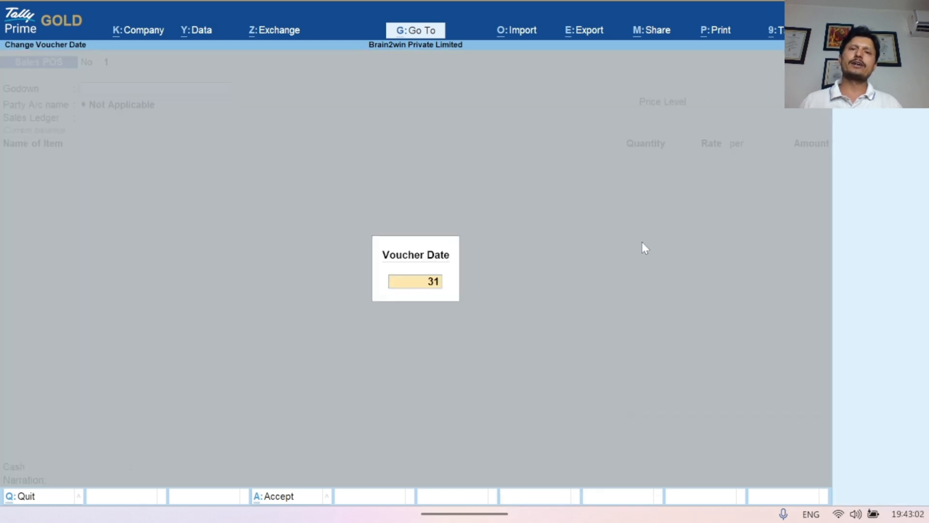
{"action": "type", "text": ".1"}
{"action": "key", "text": "Return"}
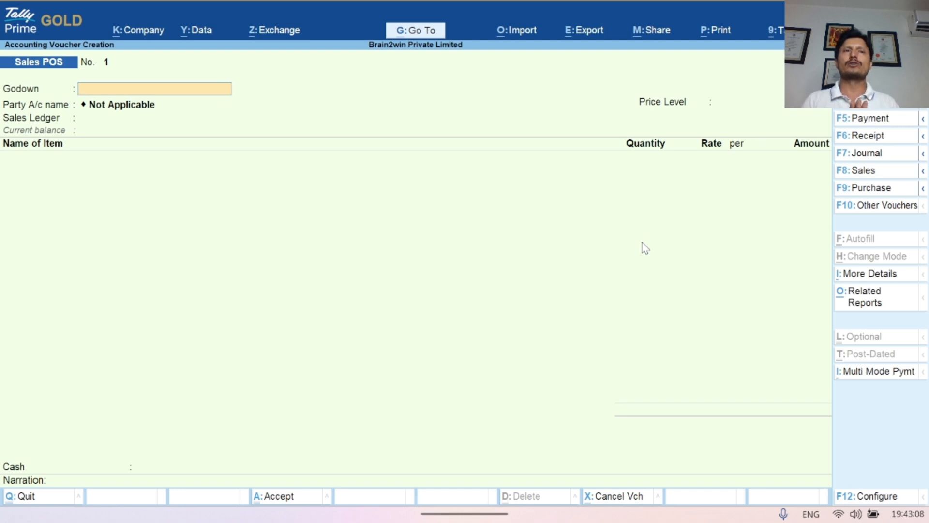
Choose Hisar Godown as the godown for the Sales POS voucher
{"action": "key", "text": "Return"}
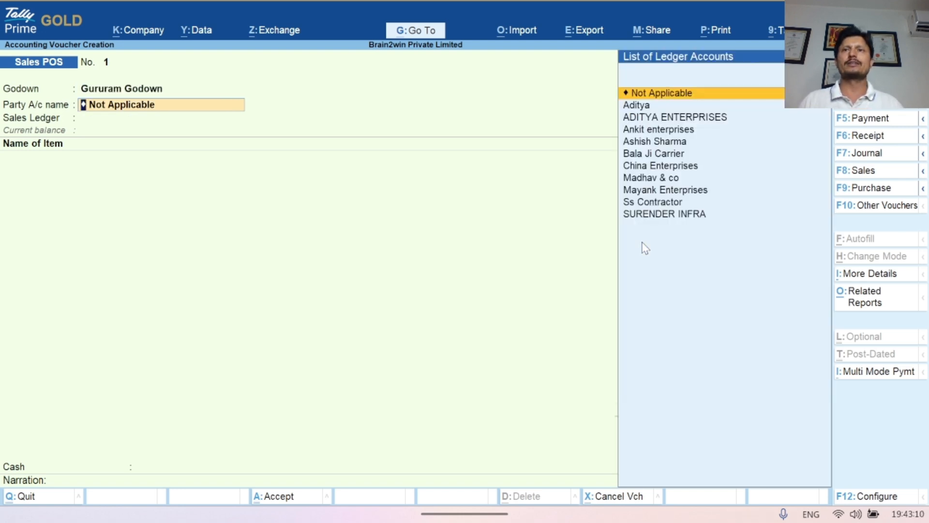
{"action": "key", "text": "BackSpace"}
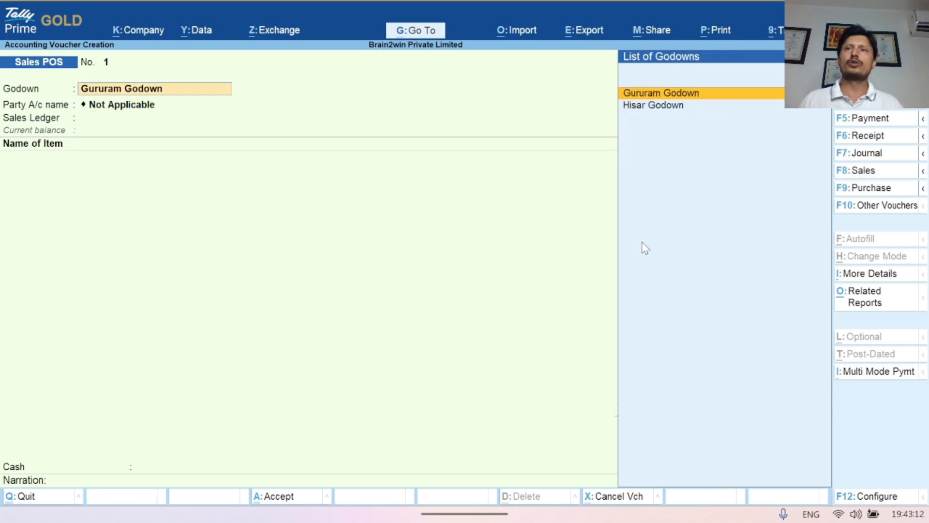
{"action": "key", "text": "Down"}
{"action": "key", "text": "Return"}
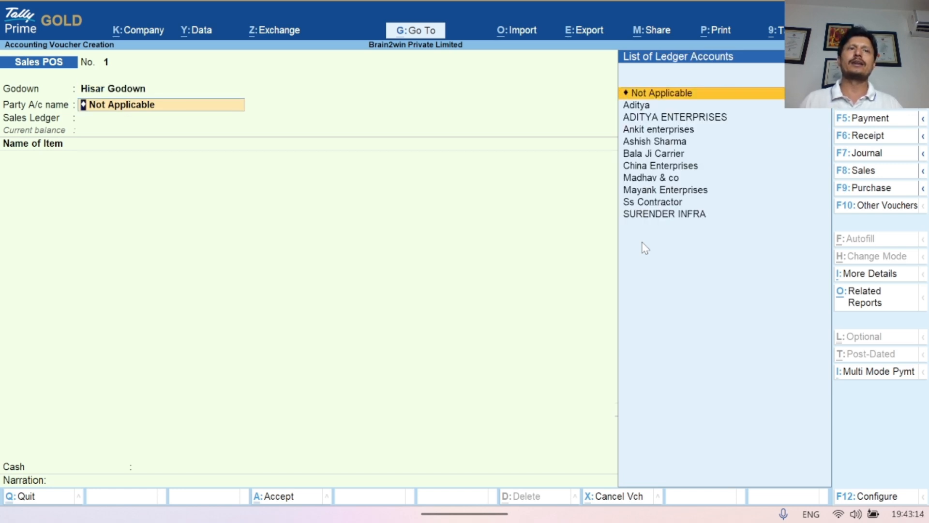
Choose SURENDER INFRA as the party account of the Sales POS voucher and accept its party details unchanged
{"action": "key", "text": "Down"}
{"action": "key", "text": "Down"}
{"action": "key", "text": "Down"}
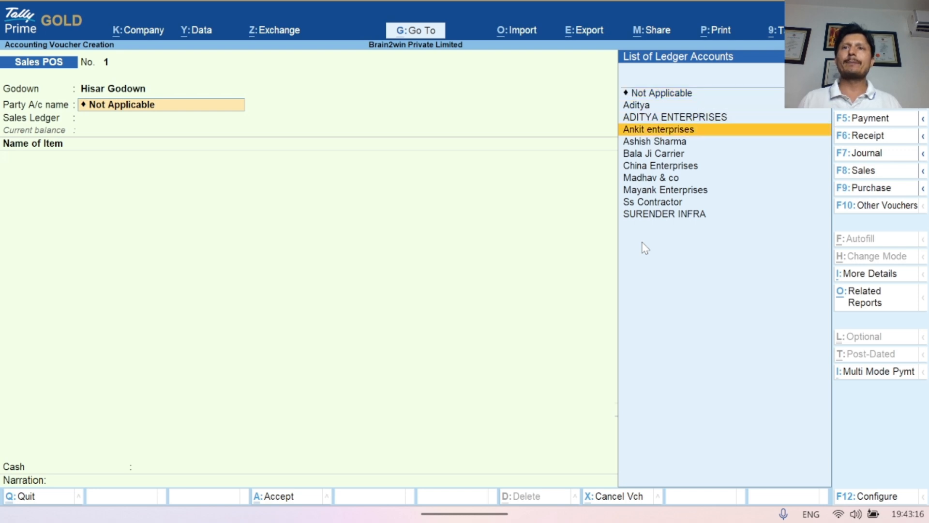
{"action": "key", "text": "Down"}
{"action": "key", "text": "Down"}
{"action": "key", "text": "Down"}
{"action": "key", "text": "Down"}
{"action": "key", "text": "Down"}
{"action": "key", "text": "Down"}
{"action": "key", "text": "Up"}
{"action": "key", "text": "Up"}
{"action": "key", "text": "Up"}
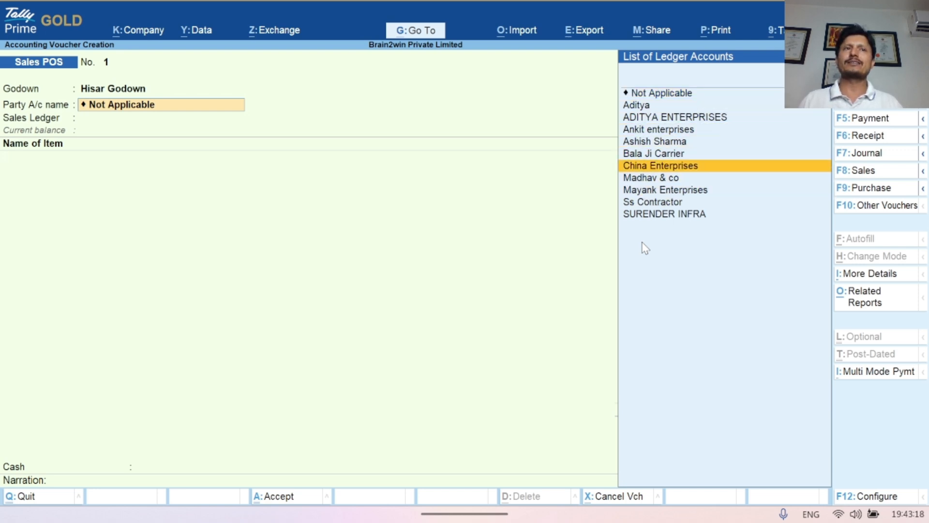
{"action": "key", "text": "Down"}
{"action": "key", "text": "Down"}
{"action": "key", "text": "Up"}
{"action": "key", "text": "Up"}
{"action": "key", "text": "Down"}
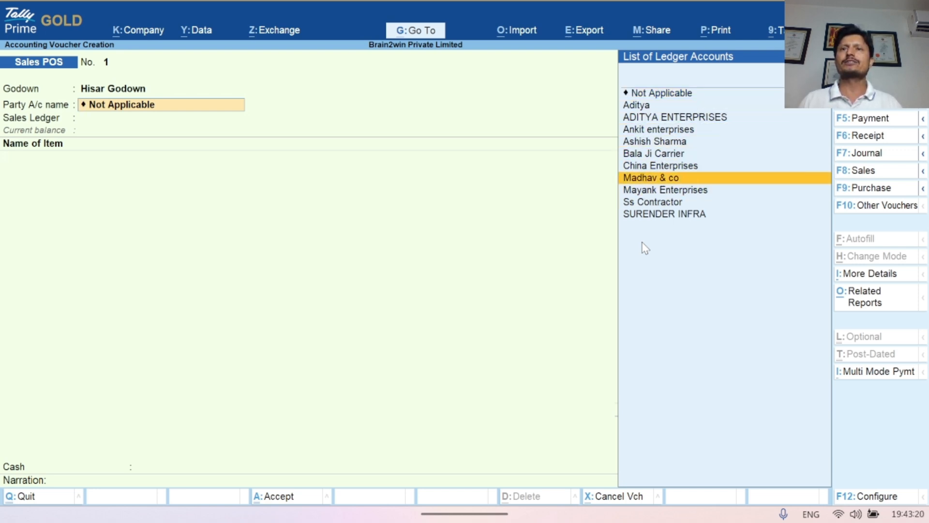
{"action": "key", "text": "Down"}
{"action": "key", "text": "Down"}
{"action": "key", "text": "Down"}
{"action": "key", "text": "Up"}
{"action": "key", "text": "Up"}
{"action": "key", "text": "Up"}
{"action": "key", "text": "Down"}
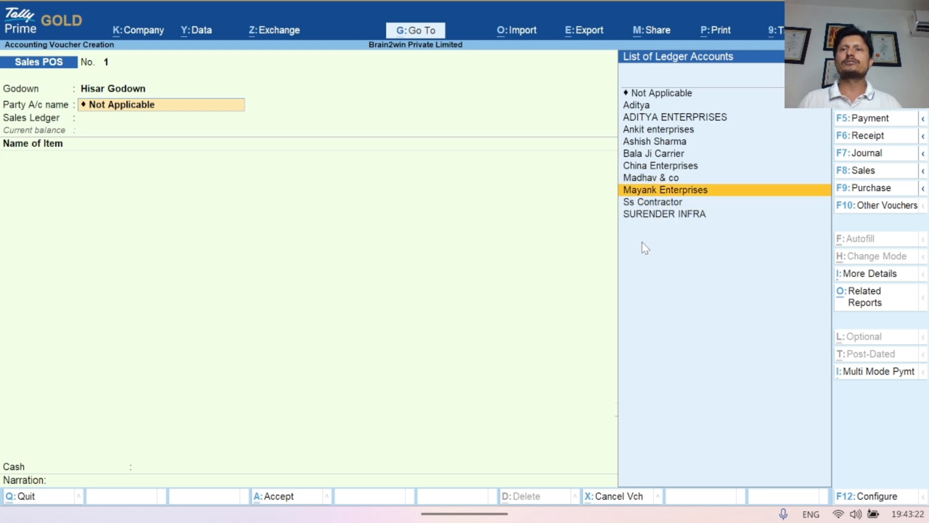
{"action": "key", "text": "Down"}
{"action": "key", "text": "Down"}
{"action": "key", "text": "Return"}
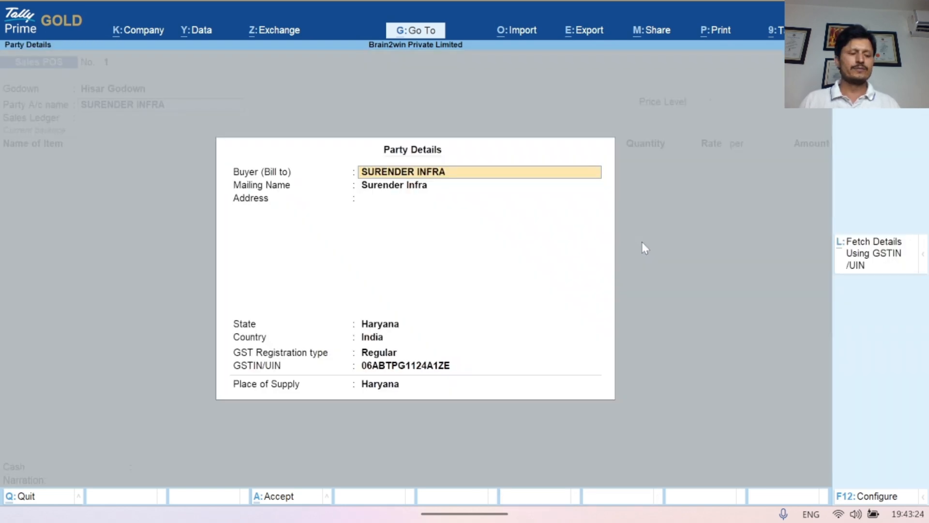
{"action": "key", "text": "ctrl+a"}
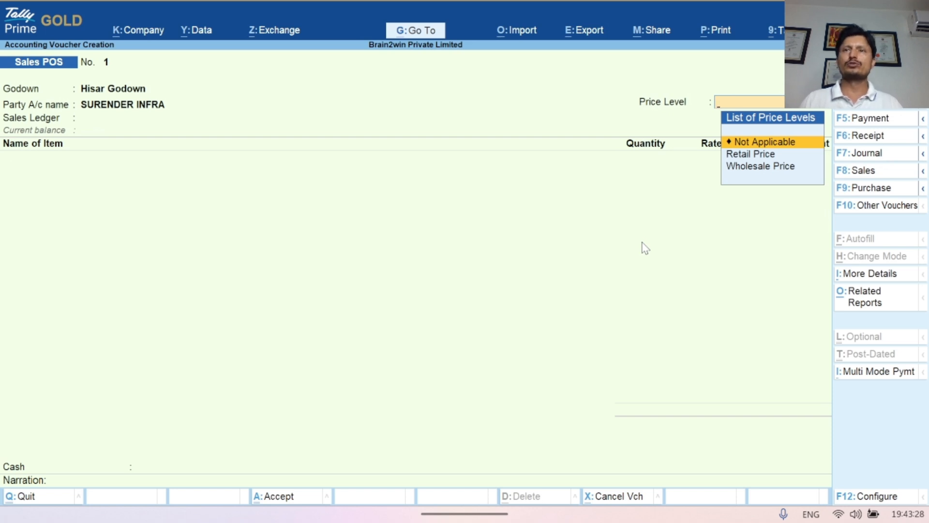
Keep the price level as Not Applicable and choose Sales as the sales ledger
{"action": "key", "text": "Return"}
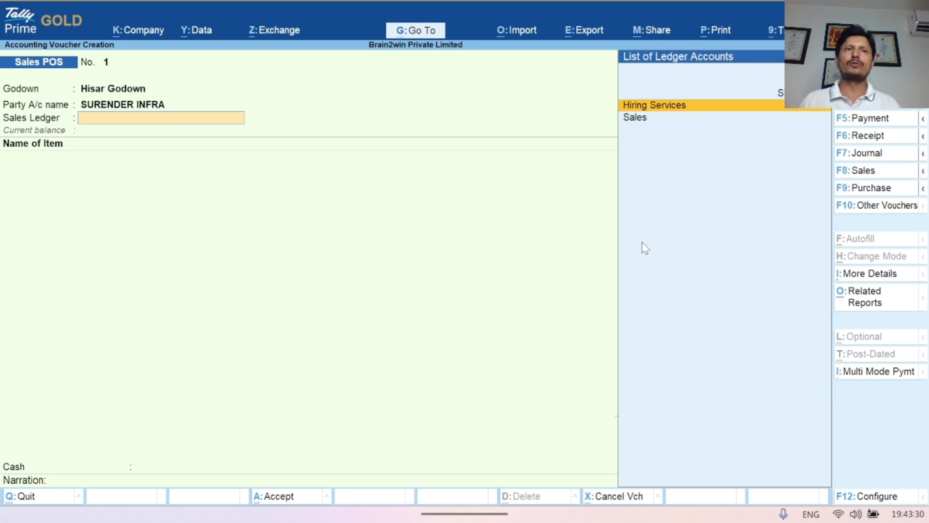
{"action": "key", "text": "Down"}
{"action": "key", "text": "Return"}
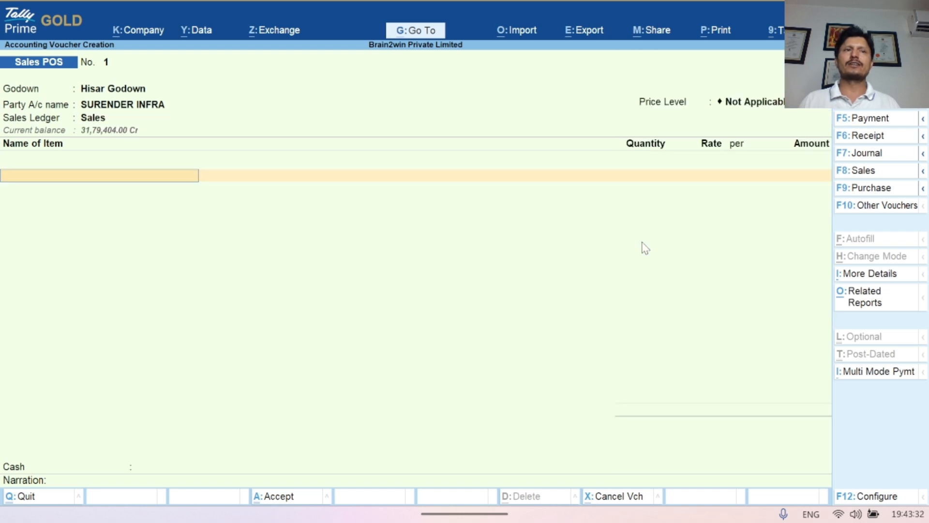
Add the Laptop stock item to the voucher and end the item list
{"action": "type", "text": "L"}
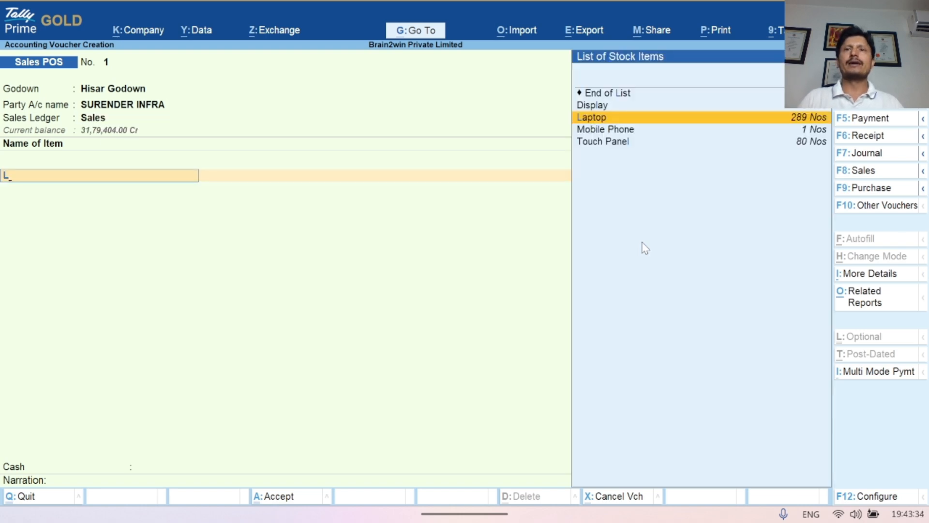
{"action": "key", "text": "Return"}
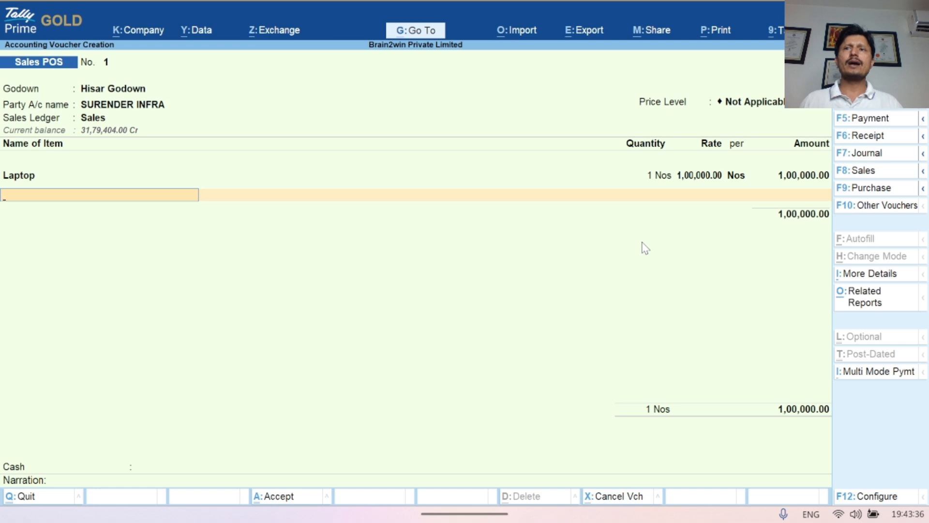
{"action": "key", "text": "Return"}
Add the CGST and SGST tax ledgers below the Laptop item and finish the ledger entries
{"action": "type", "text": "Cg"}
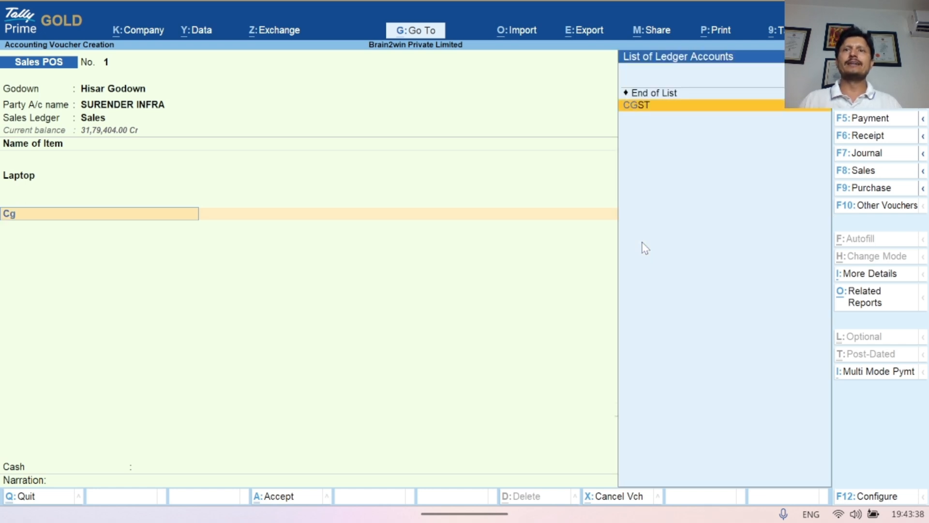
{"action": "key", "text": "Return"}
{"action": "type", "text": "Sg"}
{"action": "key", "text": "Return"}
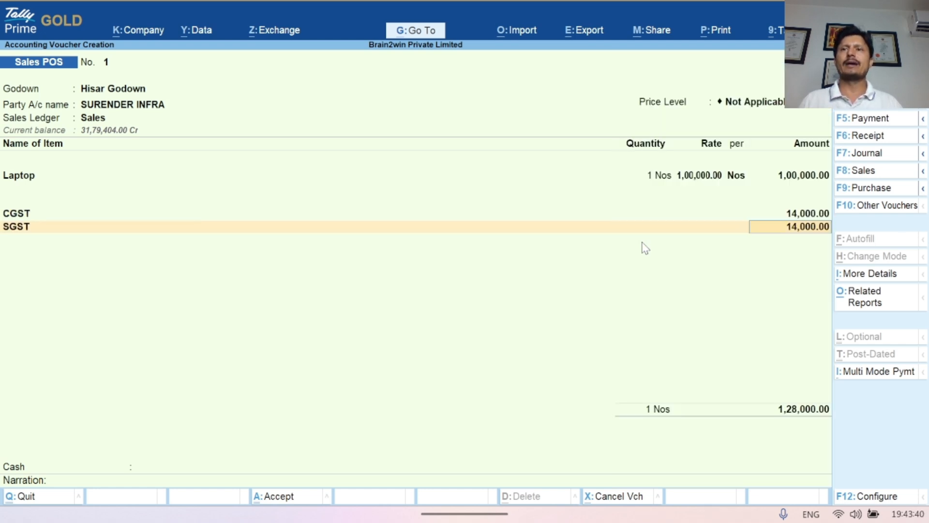
{"action": "key", "text": "Return"}
{"action": "key", "text": "Return"}
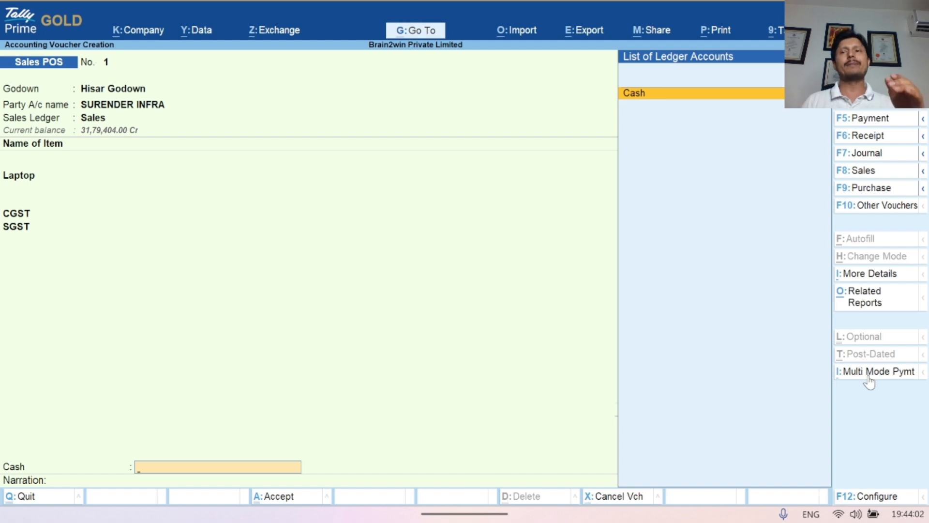
Switch the voucher to multi mode payment and leave gift vouchers as Not Applicable
{"action": "key", "text": "ctrl"}
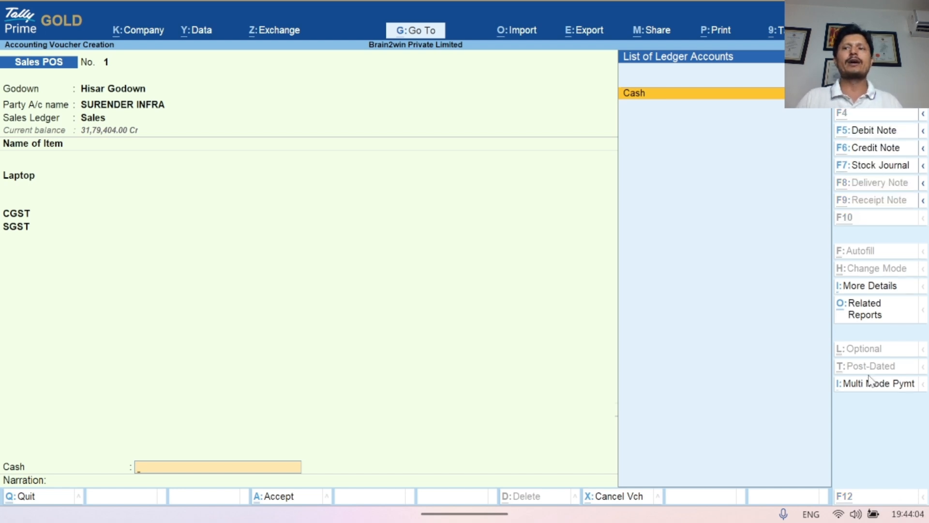
{"action": "left_click", "coordinate": [869, 380]}
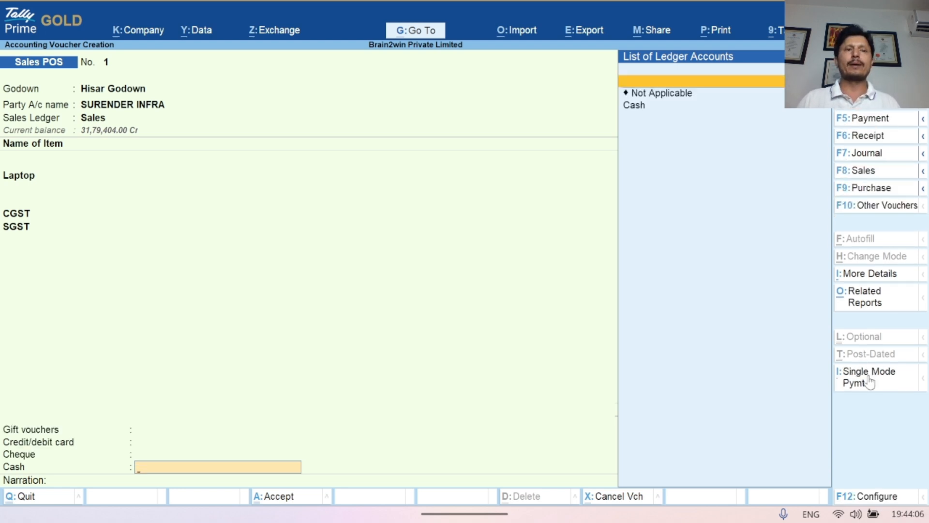
{"action": "key", "text": "BackSpace"}
{"action": "key", "text": "BackSpace"}
{"action": "key", "text": "BackSpace"}
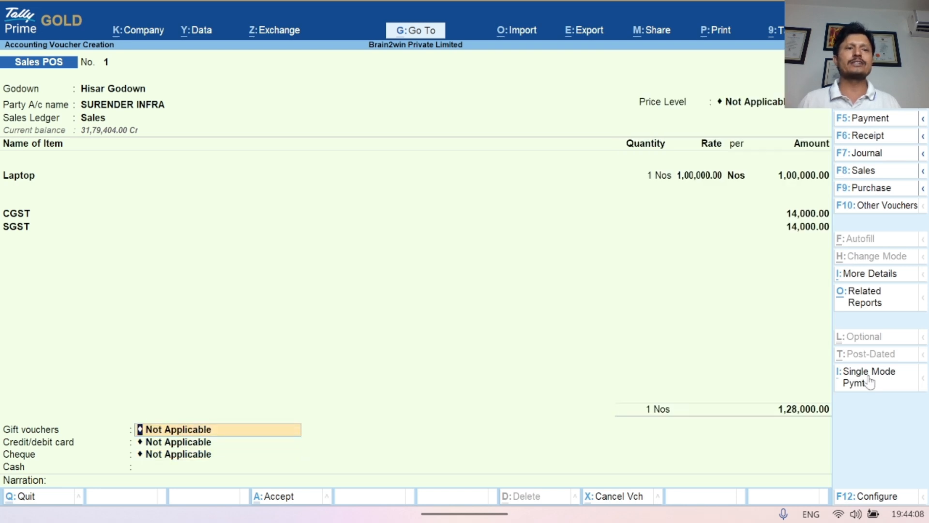
{"action": "key", "text": "Return"}
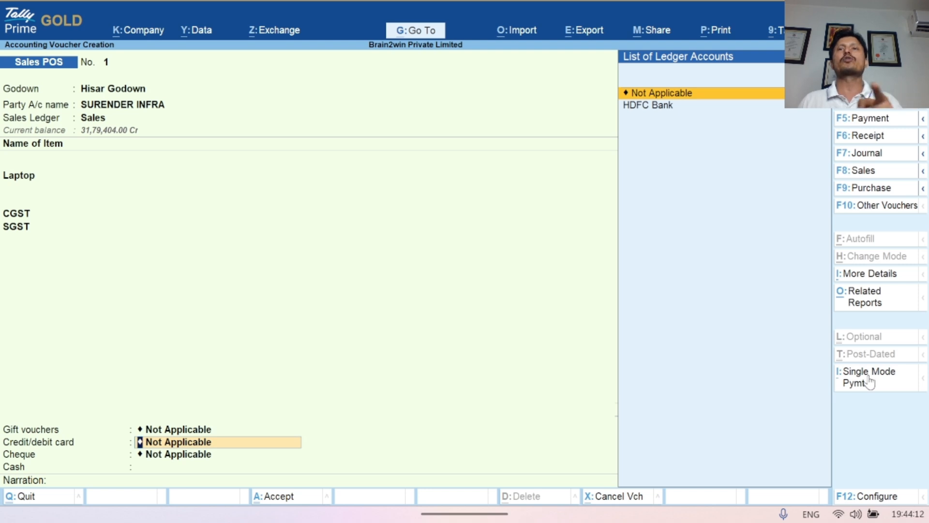
Record a credit/debit card payment of 50,000 through HDFC Bank and enter the card number
{"action": "key", "text": "Down"}
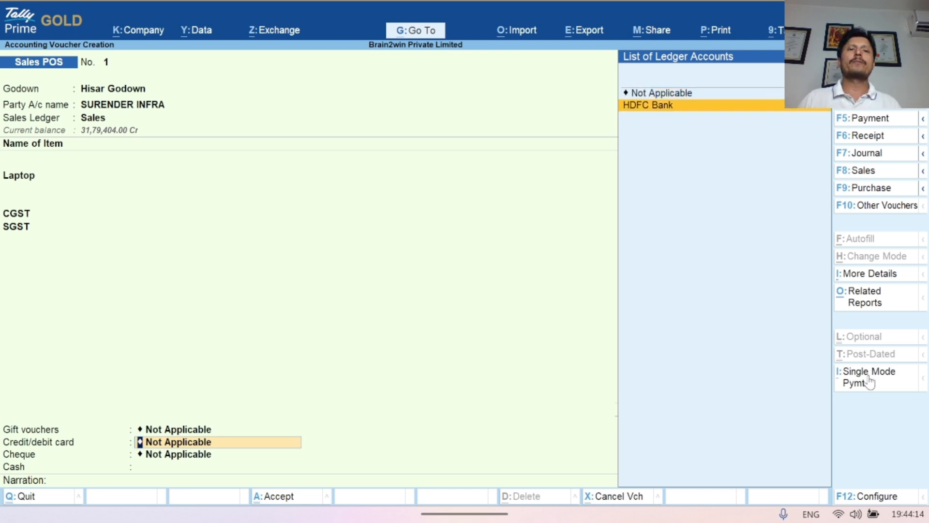
{"action": "key", "text": "Return"}
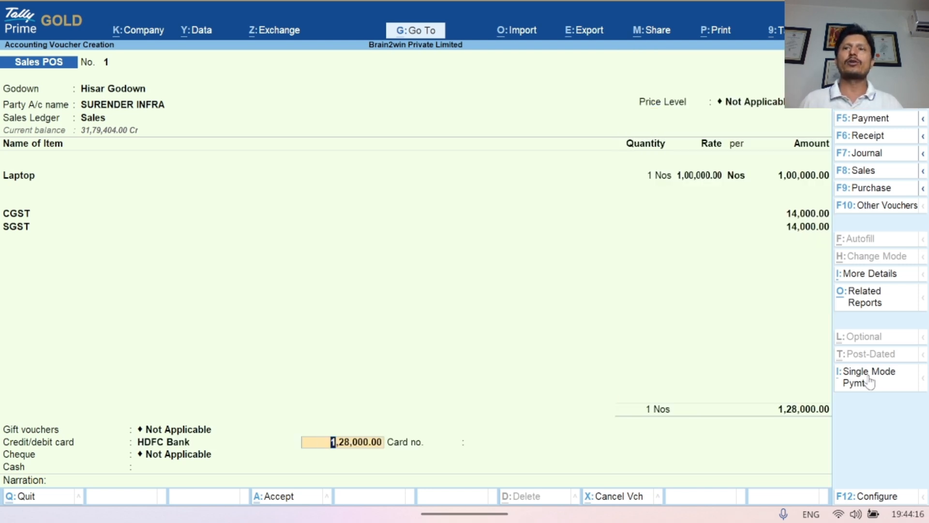
{"action": "type", "text": "50000"}
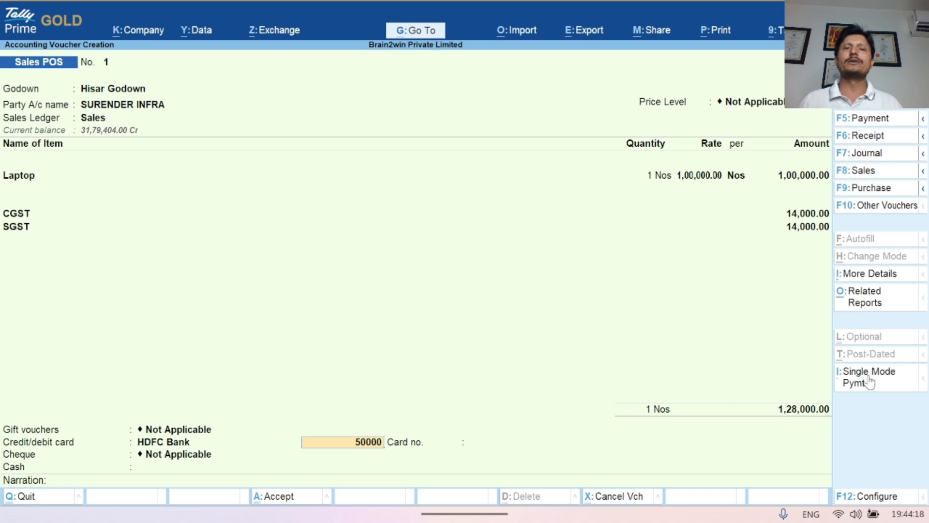
{"action": "key", "text": "Return"}
{"action": "type", "text": "1231232132123"}
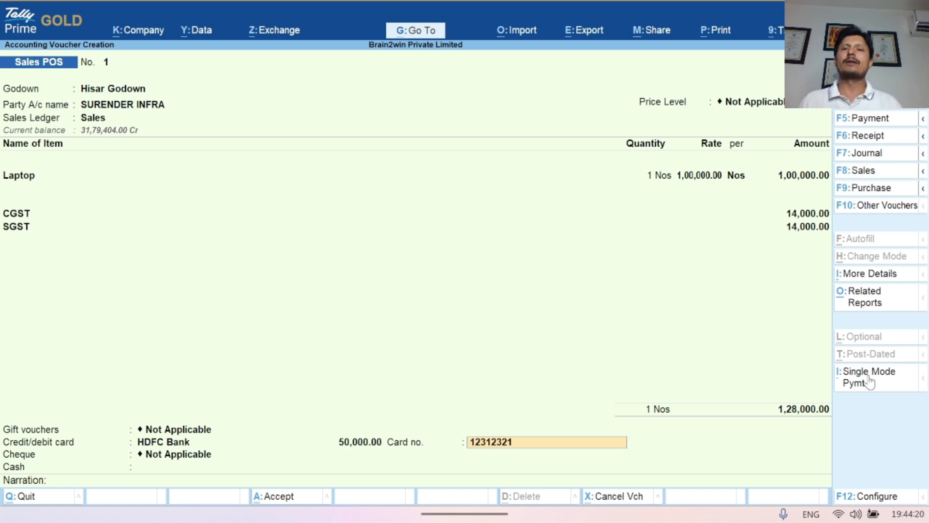
{"action": "key", "text": "Return"}
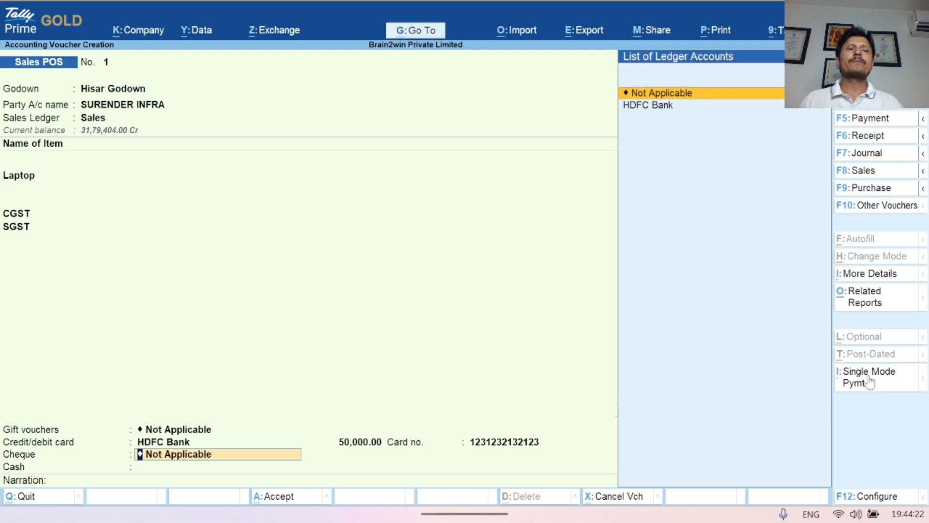
Record a cheque payment of 50,000 through HDFC Bank with Icici as the bank name and 12312 as the cheque number
{"action": "key", "text": "Down"}
{"action": "key", "text": "Return"}
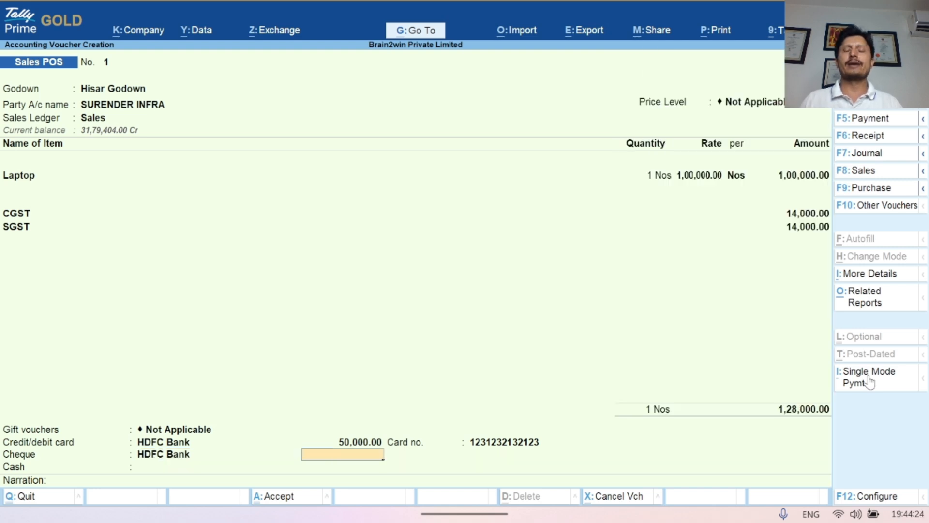
{"action": "type", "text": "50"}
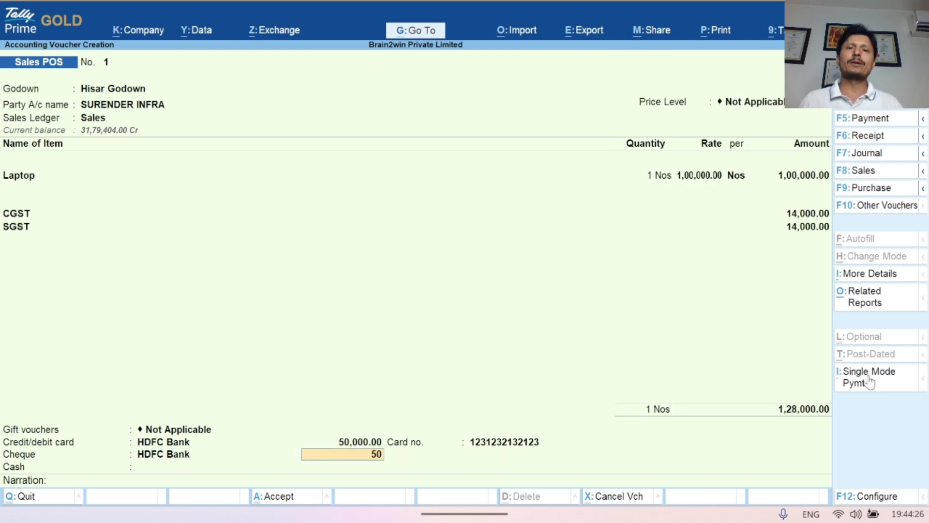
{"action": "type", "text": ",00000"}
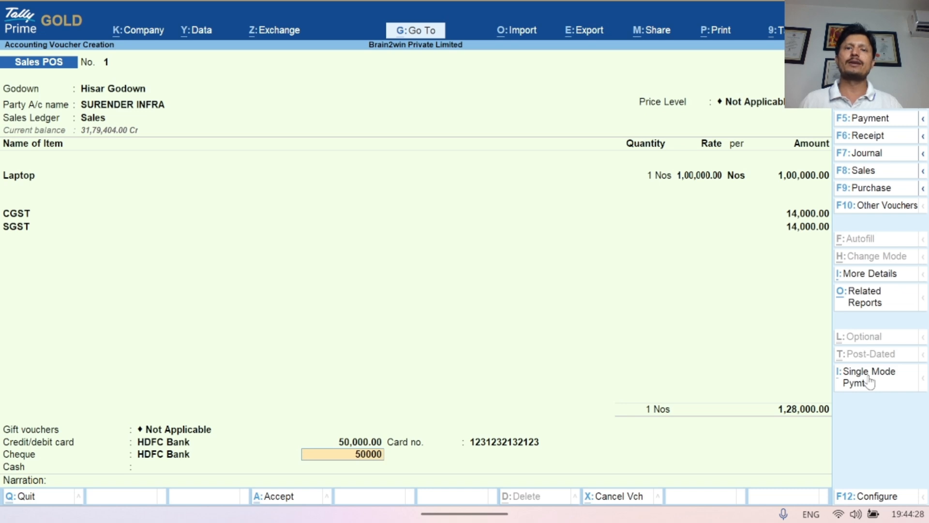
{"action": "key", "text": "Return"}
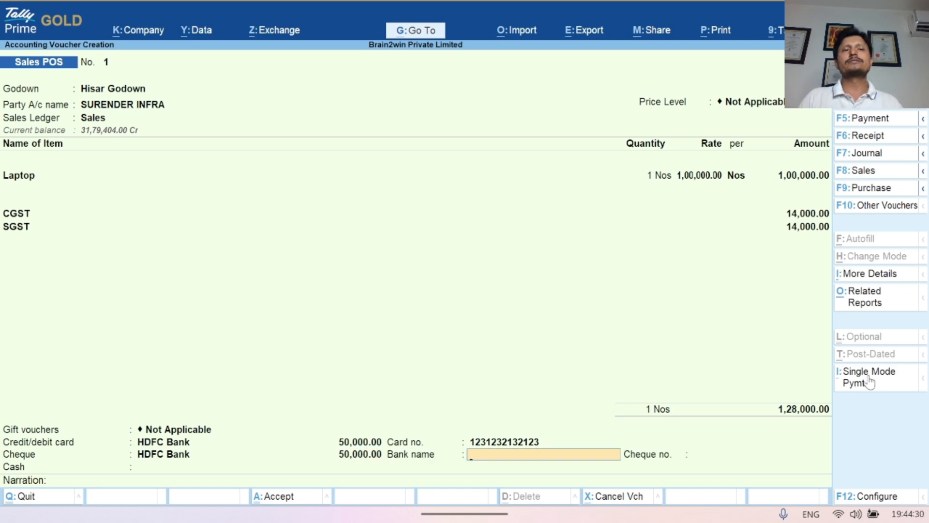
{"action": "type", "text": "Icici"}
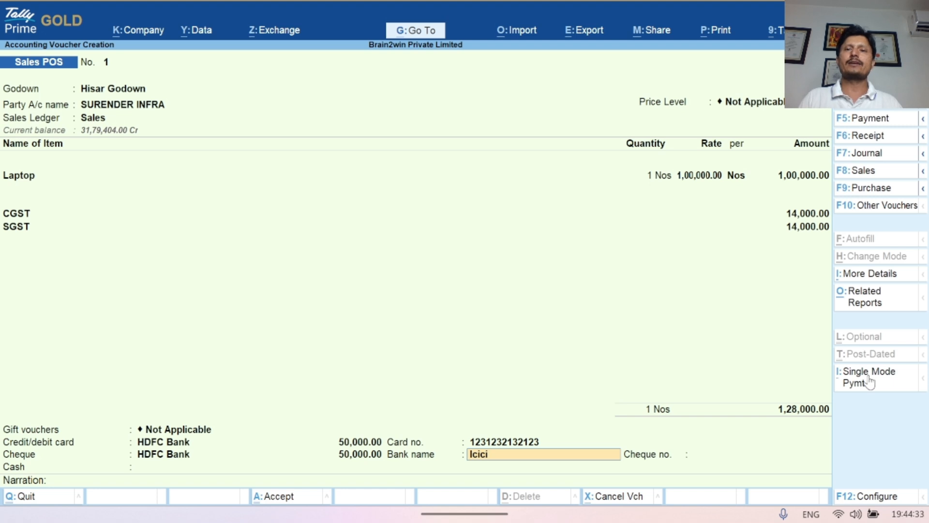
{"action": "key", "text": "Return"}
{"action": "type", "text": "12312"}
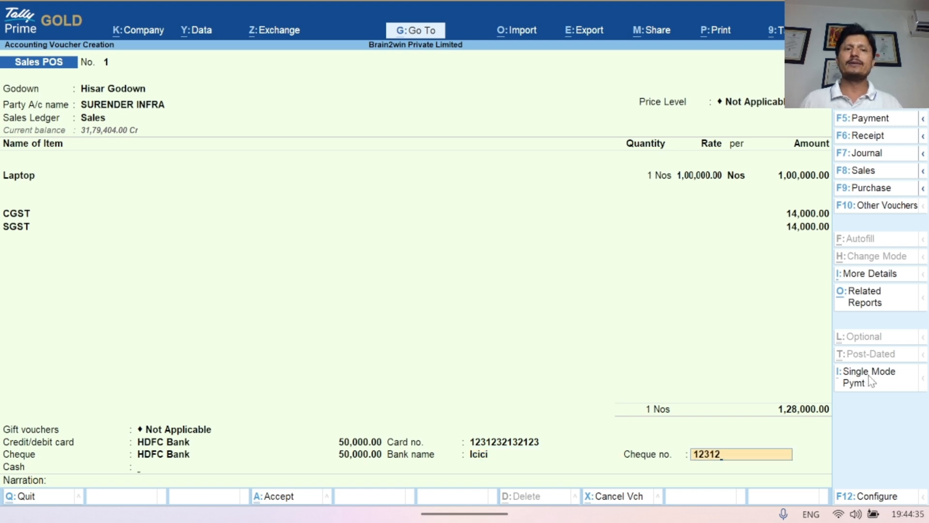
{"action": "key", "text": "Return"}
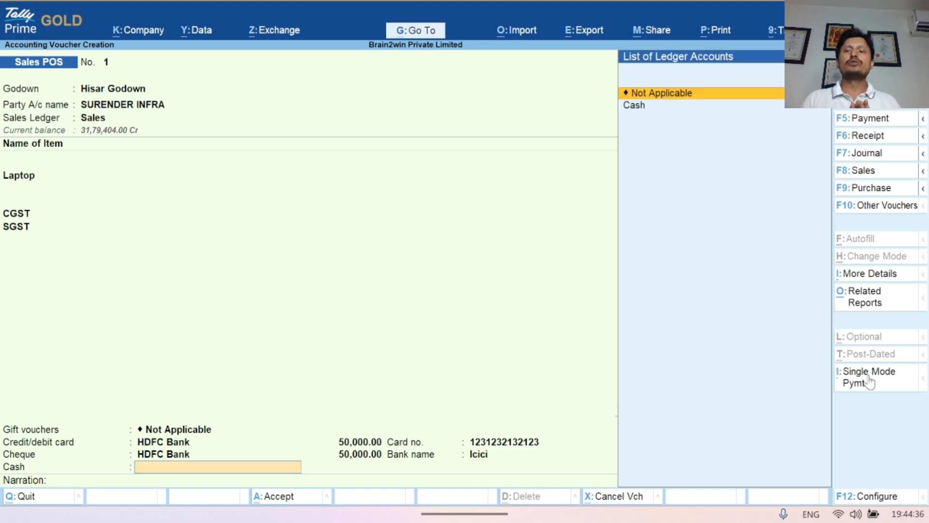
Choose the Cash ledger for the cash payment, accept 28,000 as the amount and enter 30,000 as cash tendered
{"action": "key", "text": "Down"}
{"action": "key", "text": "Return"}
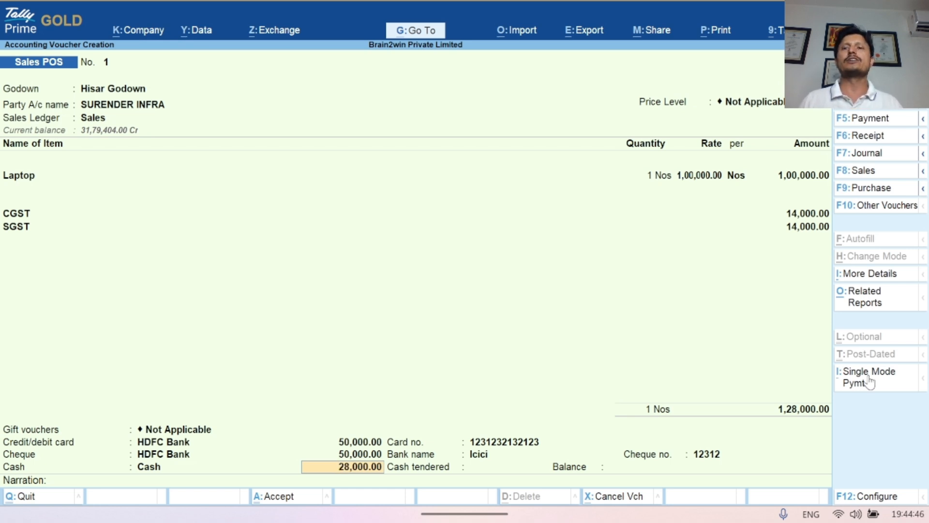
{"action": "key", "text": "Return"}
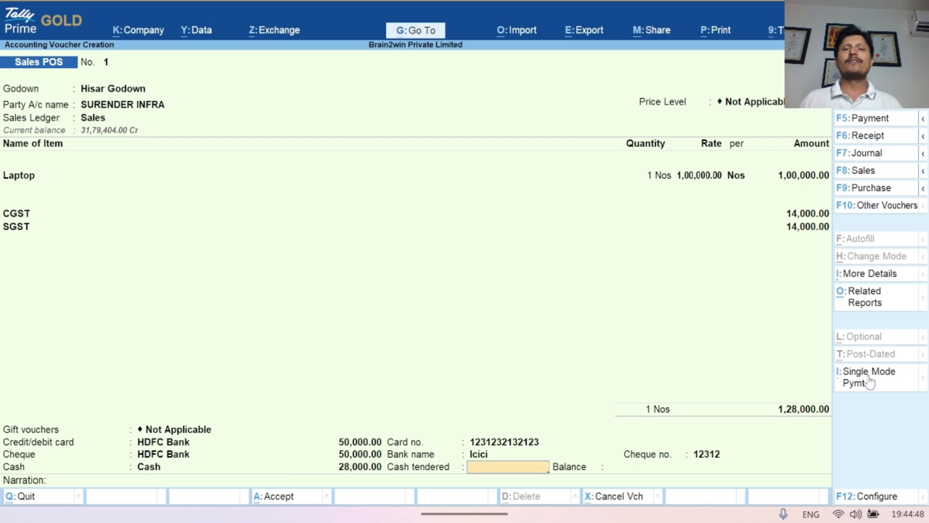
{"action": "key", "text": "Up"}
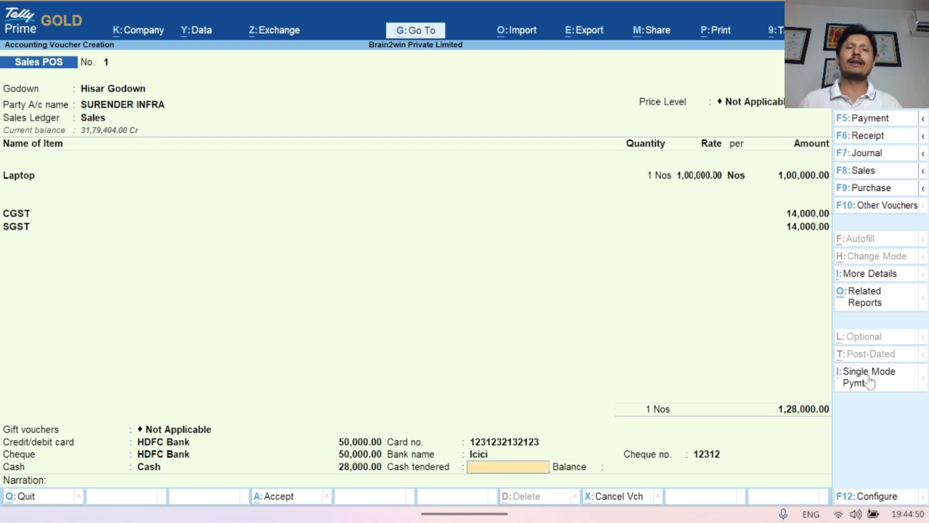
{"action": "key", "text": "Return"}
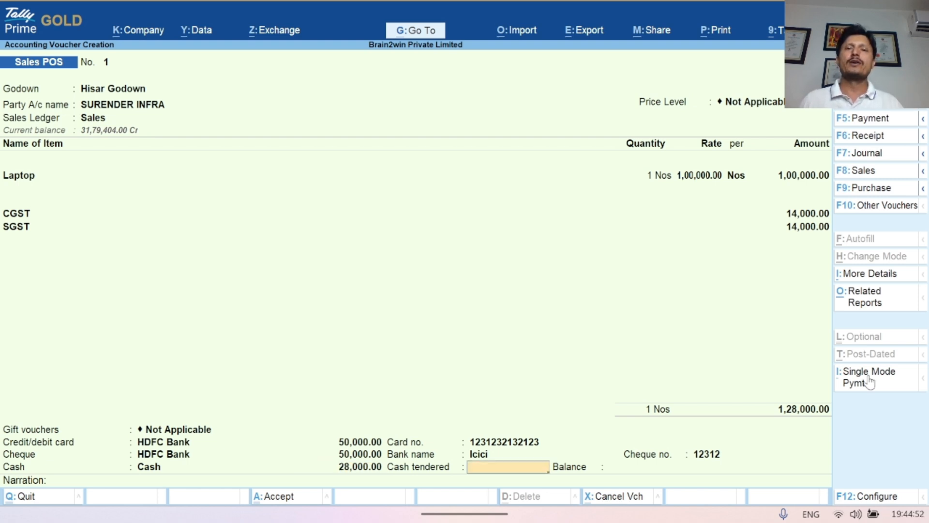
{"action": "type", "text": "30000"}
{"action": "key", "text": "Return"}
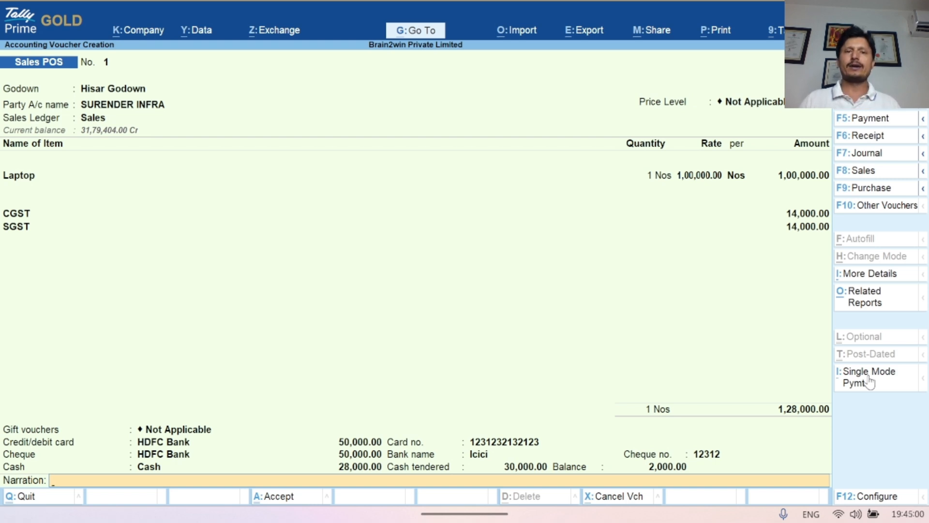
Try a cash payment amount of 27,900 in the Sales POS voucher
{"action": "key", "text": "BackSpace"}
{"action": "key", "text": "BackSpace"}
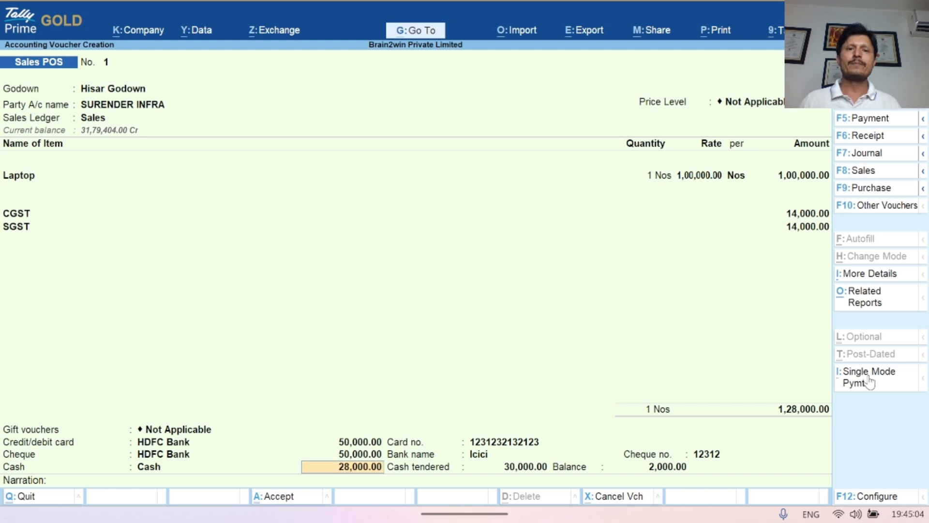
{"action": "type", "text": "279"}
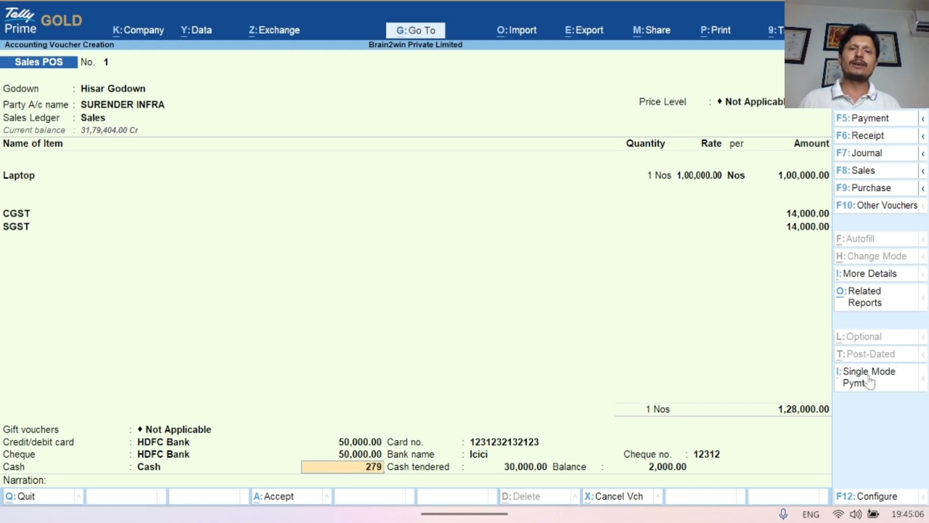
{"action": "type", "text": "00"}
{"action": "key", "text": "Return"}
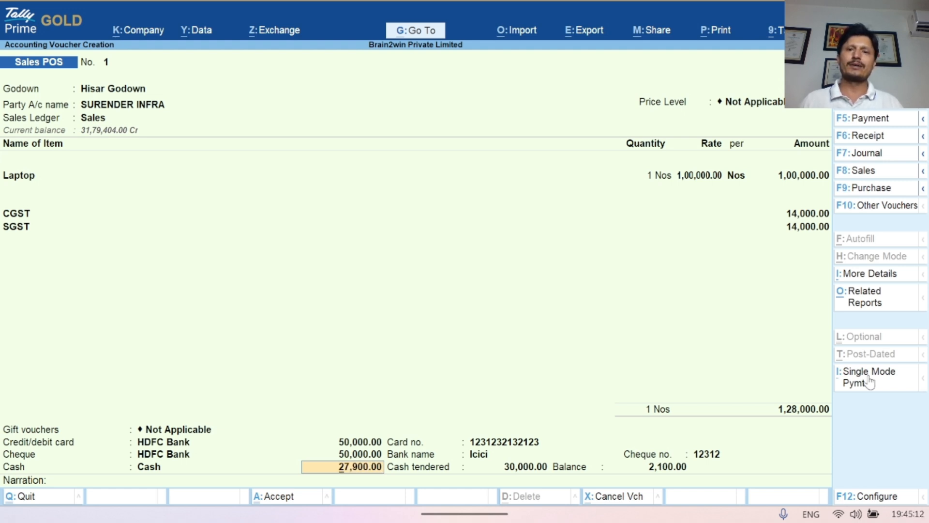
Set the cash payment amount to 28,000 and the cash tendered to 28,100
{"action": "key", "text": "BackSpace"}
{"action": "type", "text": "28000"}
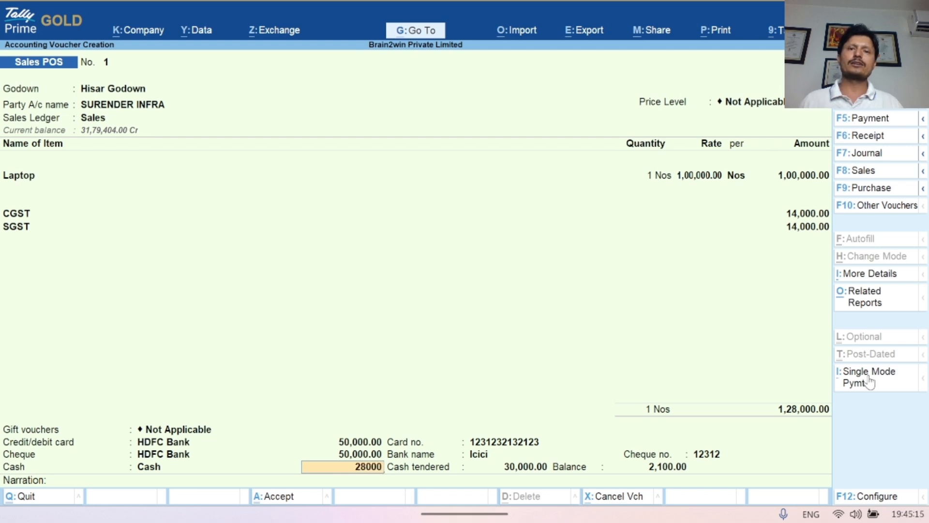
{"action": "key", "text": "Return"}
{"action": "type", "text": "28100"}
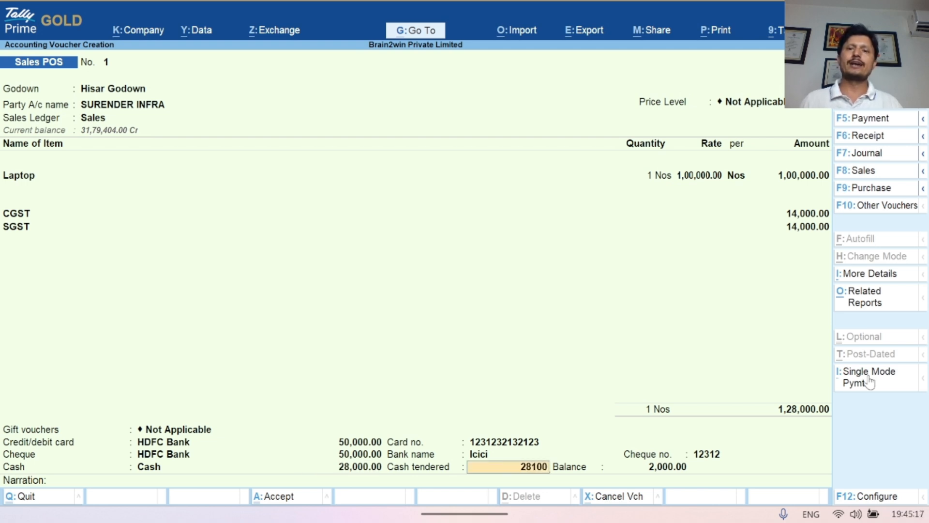
{"action": "key", "text": "Return"}
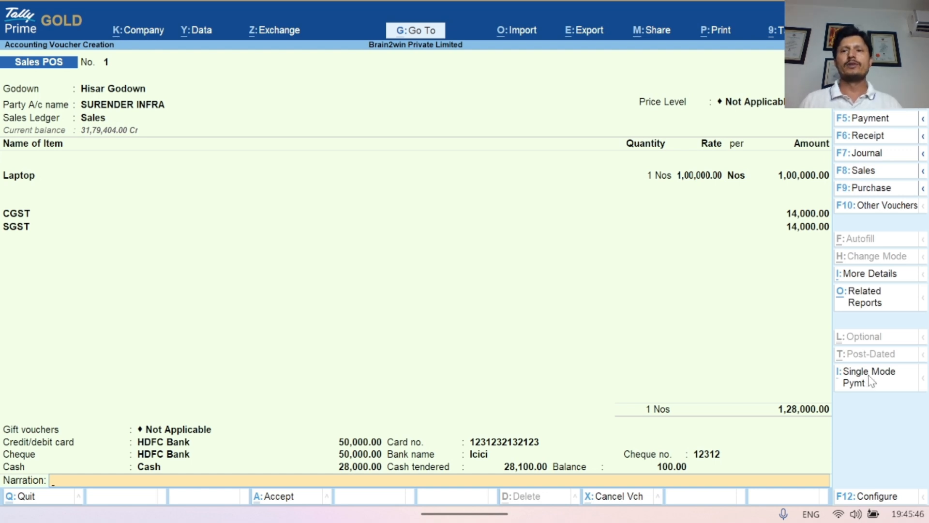
Leave the narration empty, save the Sales POS voucher and skip printing it
{"action": "key", "text": "Return"}
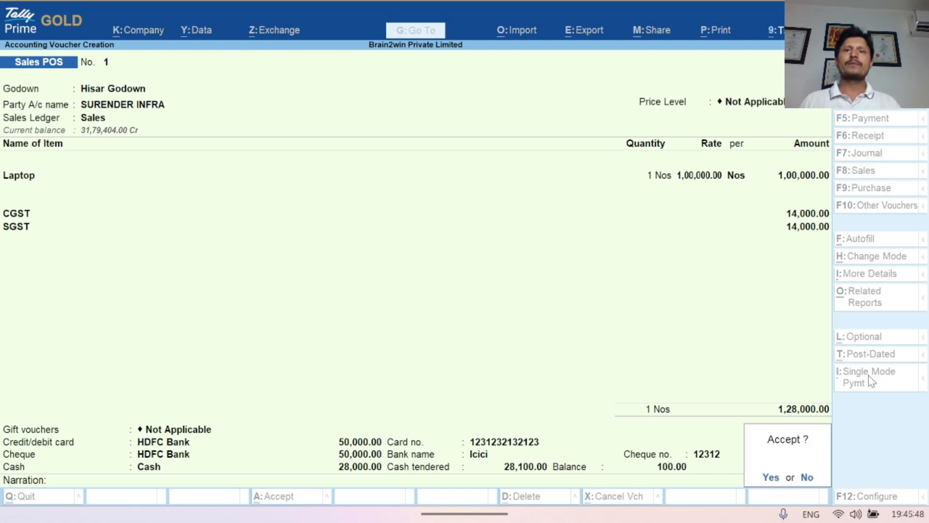
{"action": "key", "text": "y"}
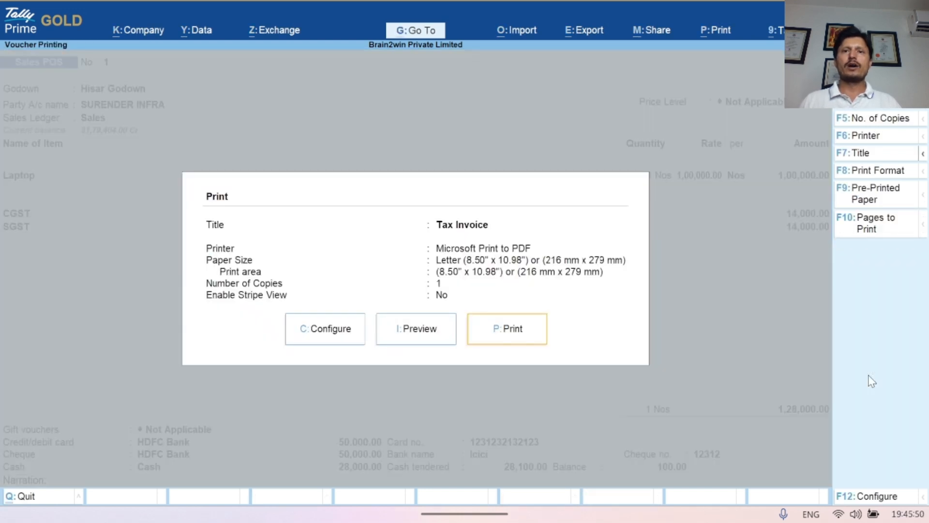
{"action": "key", "text": "Escape"}
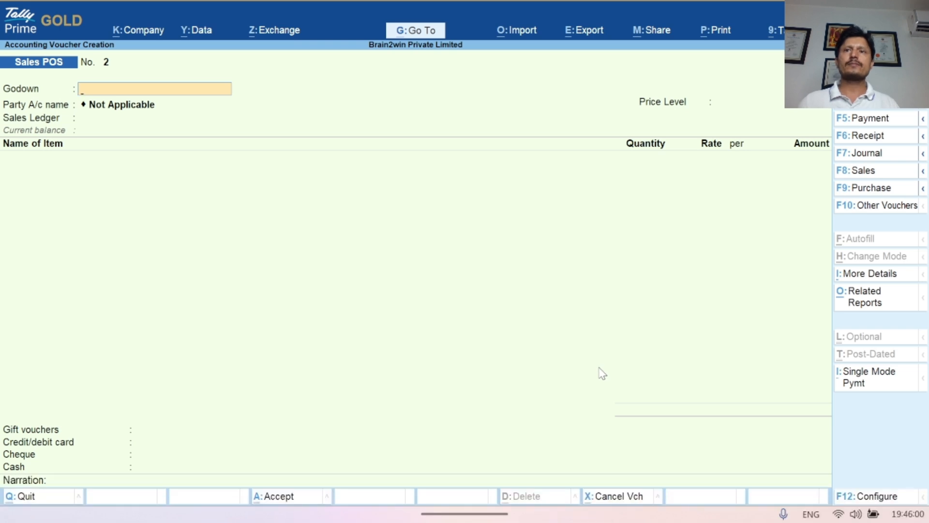
Reopen the saved Sales POS voucher and examine its tax invoice in an enlarged print preview
{"action": "key", "text": "Page_Up"}
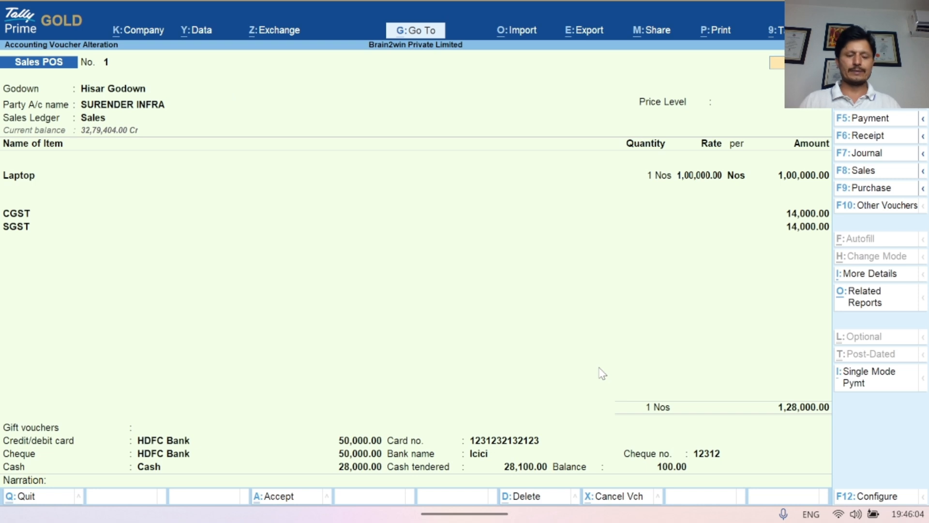
{"action": "key", "text": "alt+p"}
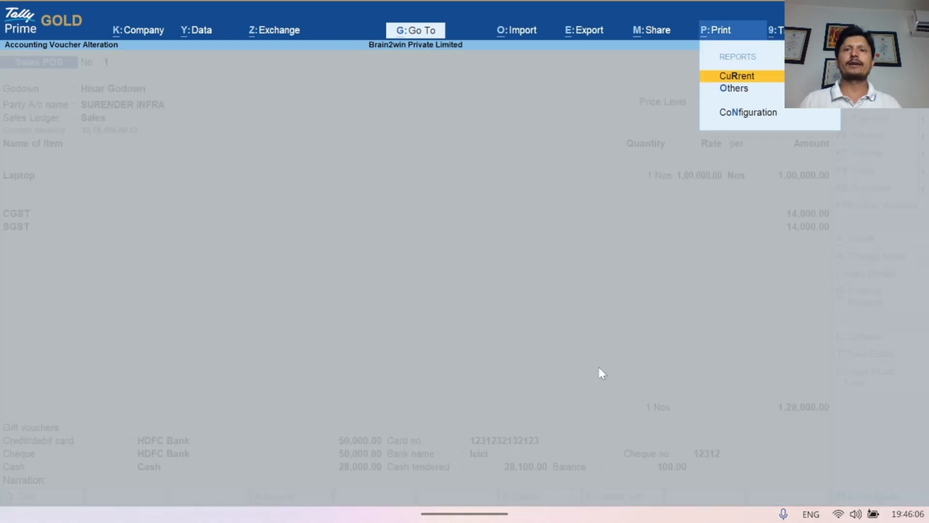
{"action": "key", "text": "Return"}
{"action": "key", "text": "i"}
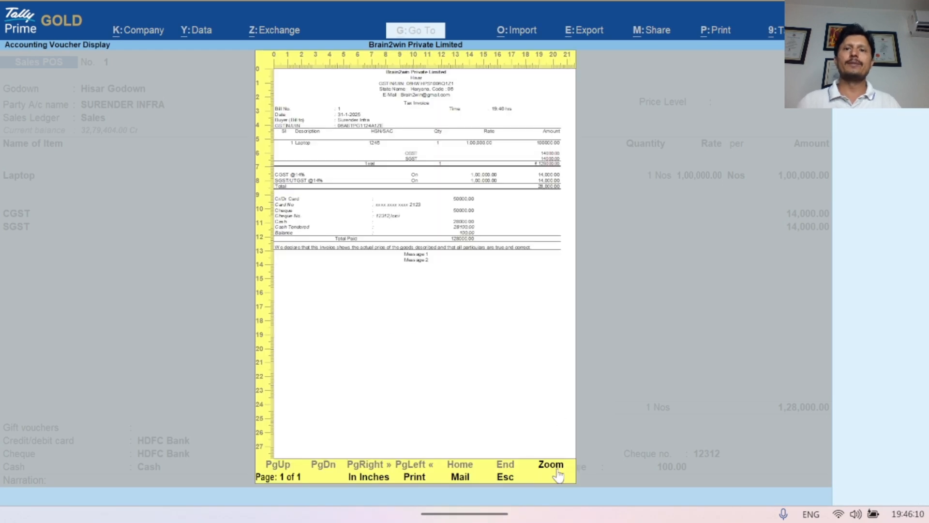
{"action": "left_click", "coordinate": [555, 469]}
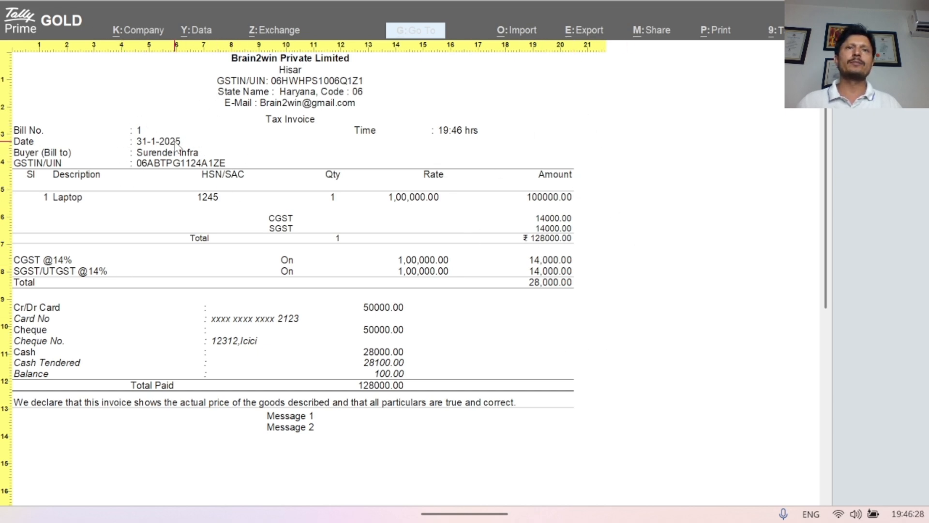
{"action": "left_click", "coordinate": [363, 169]}
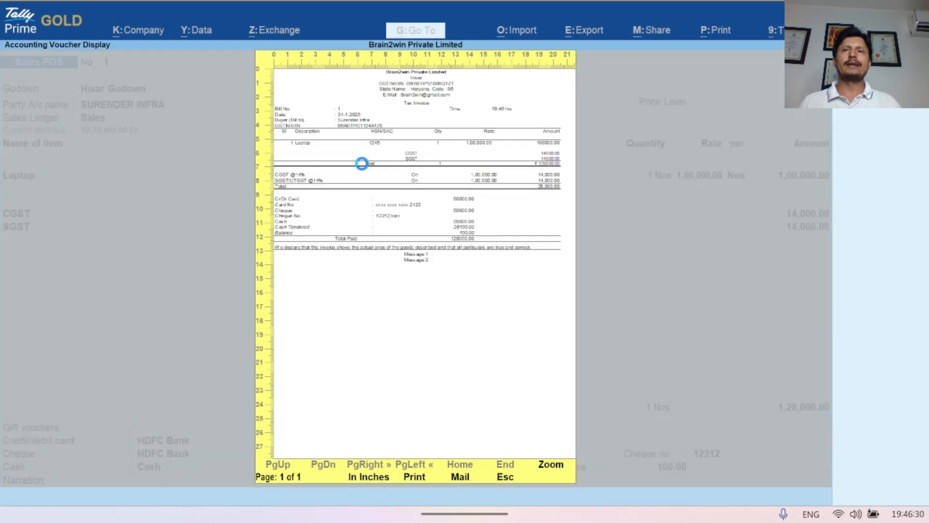
{"action": "key", "text": "Escape"}
{"action": "key", "text": "Escape"}
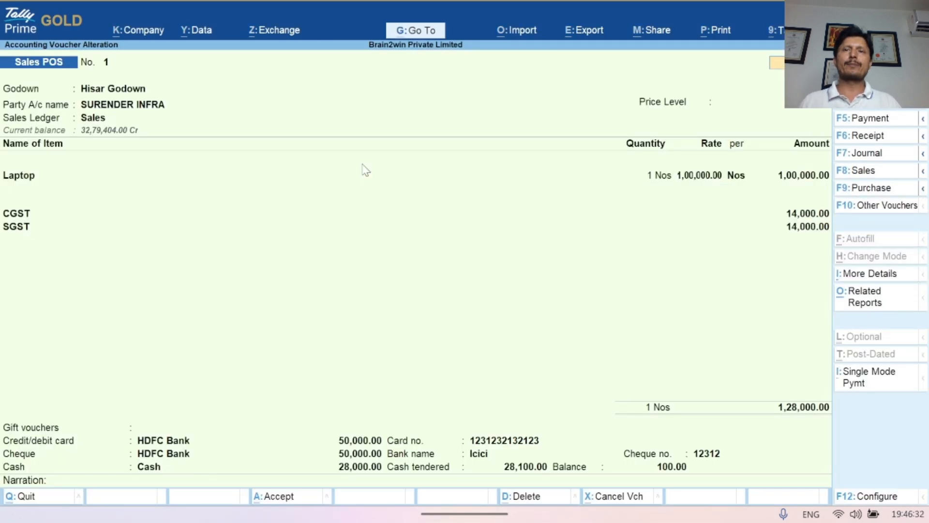
Leave the Sales POS voucher screens and return to the Gateway of Tally
{"action": "key", "text": "Escape"}
{"action": "key", "text": "y"}
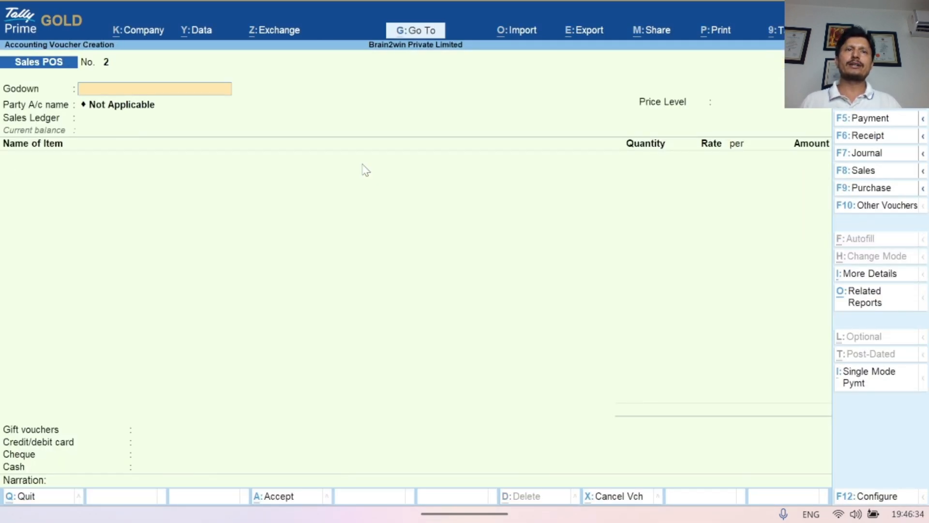
{"action": "key", "text": "Escape"}
{"action": "key", "text": "y"}
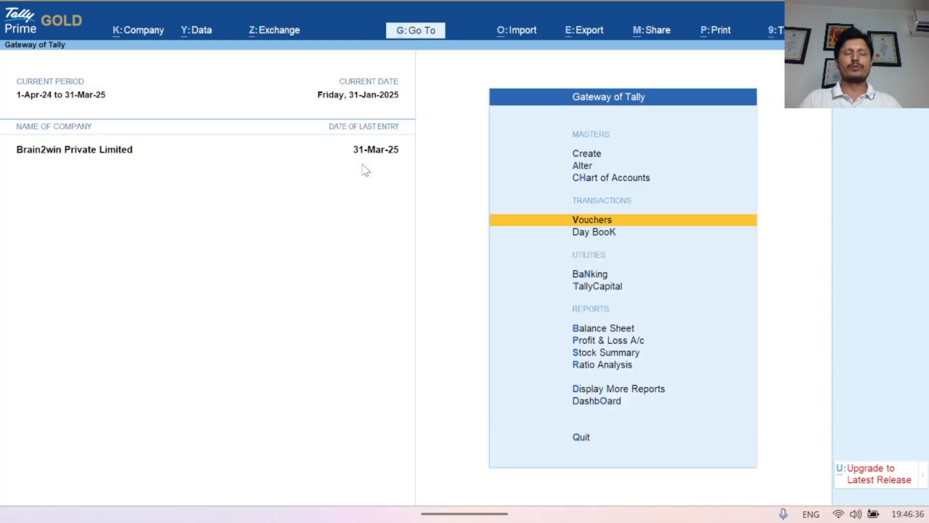
Display the ledger vouchers of the Cash ledger from the account books
{"action": "key", "text": "d"}
{"action": "type", "text": "a"}
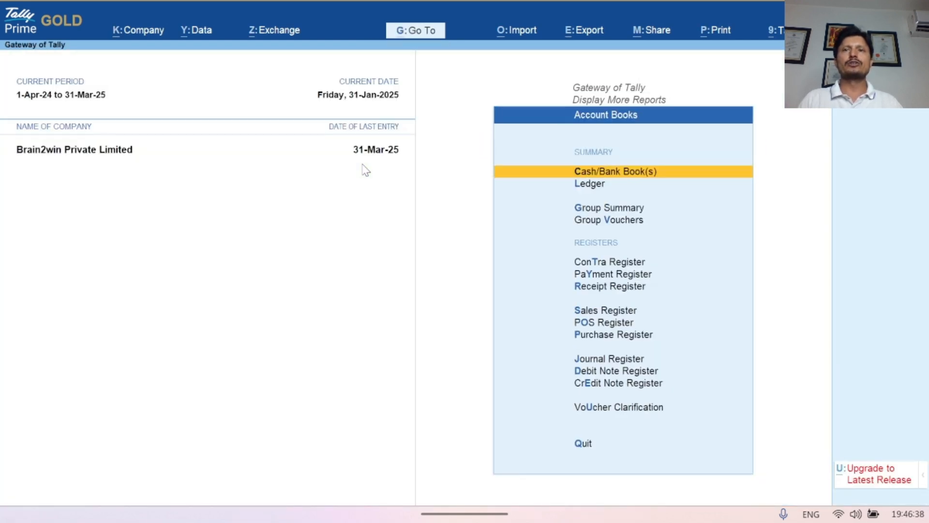
{"action": "type", "text": "lCas"}
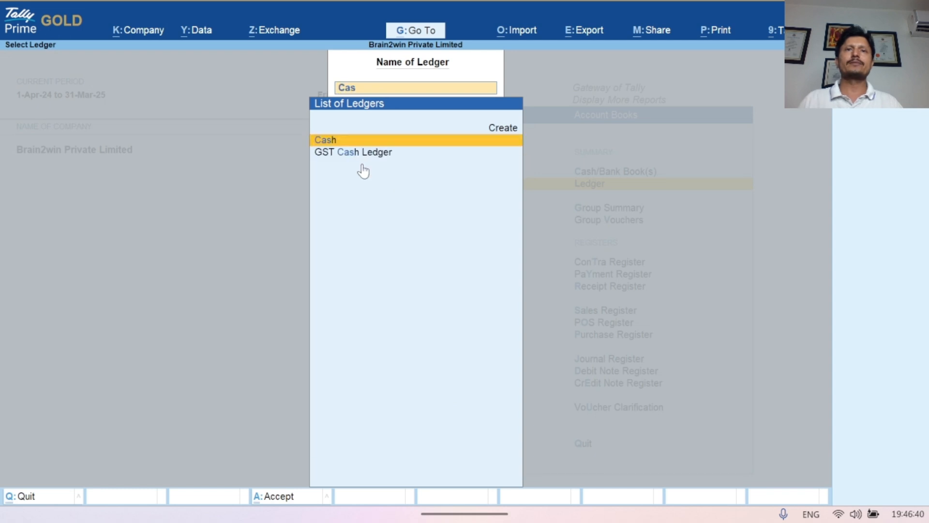
{"action": "key", "text": "Return"}
Examine the Sales POS entry and its detail lines in the Cash ledger
{"action": "key", "text": "Down"}
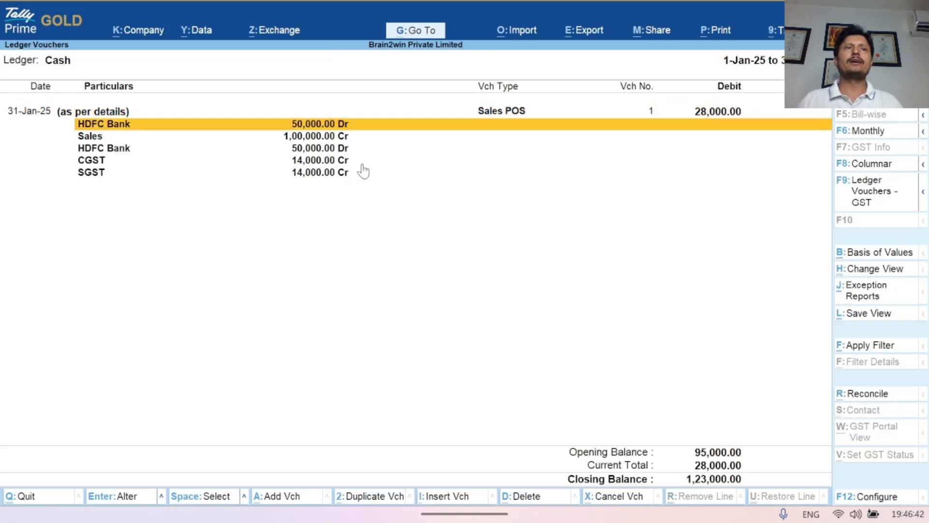
{"action": "key", "text": "Up"}
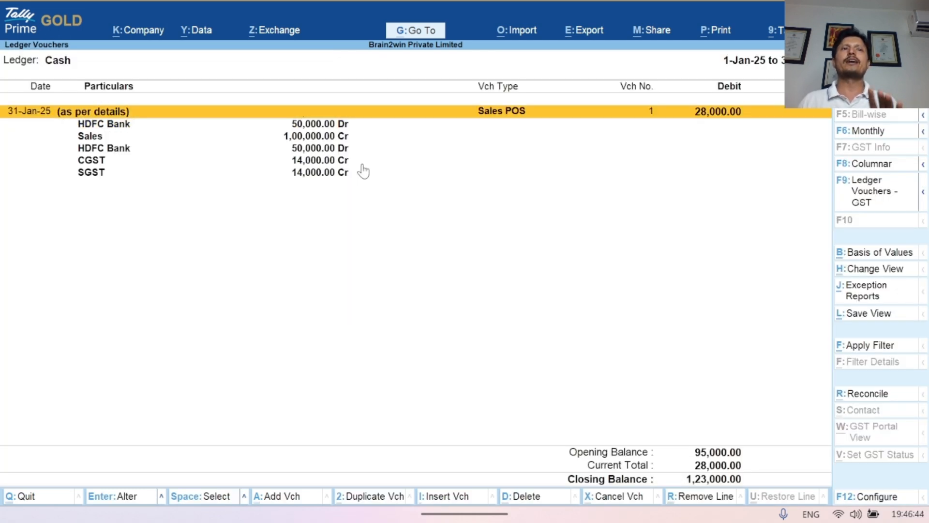
{"action": "key", "text": "Down"}
{"action": "key", "text": "Down"}
{"action": "key", "text": "Down"}
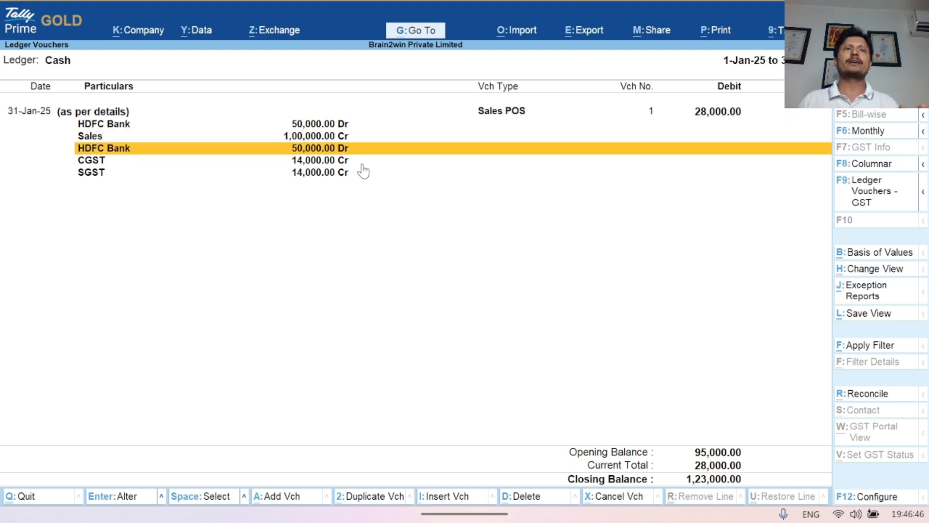
{"action": "key", "text": "Down"}
{"action": "key", "text": "Up"}
{"action": "key", "text": "Up"}
{"action": "key", "text": "Up"}
{"action": "key", "text": "Up"}
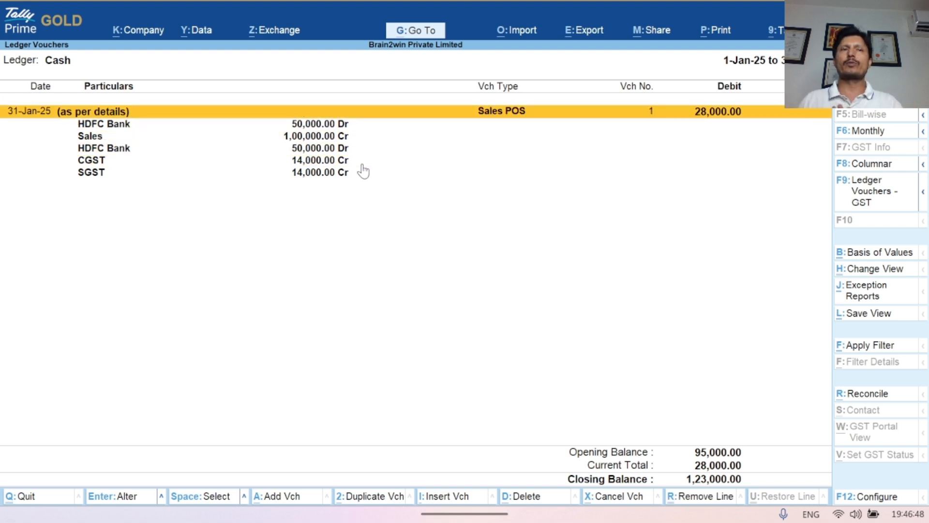
Switch the report to the HDFC Bank ledger and look at its Sales POS voucher without altering it
{"action": "key", "text": "F4"}
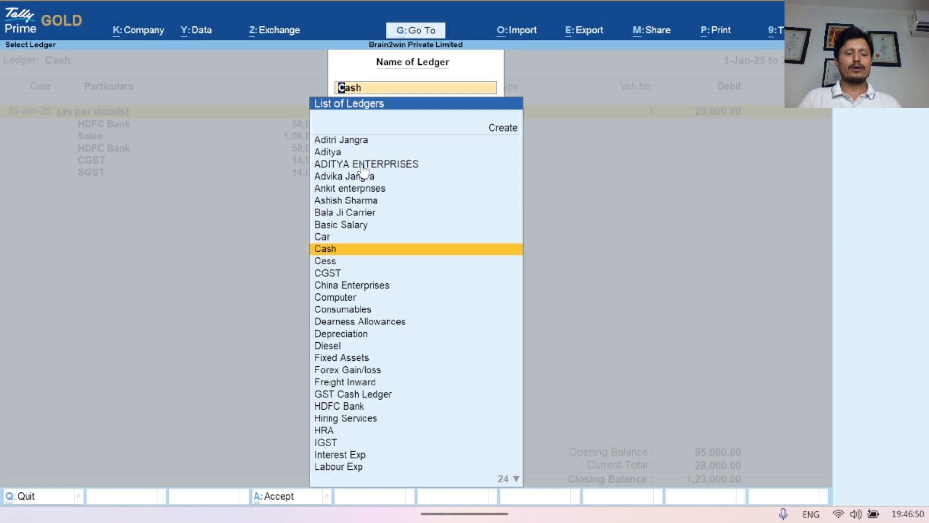
{"action": "type", "text": "Hdf"}
{"action": "key", "text": "Return"}
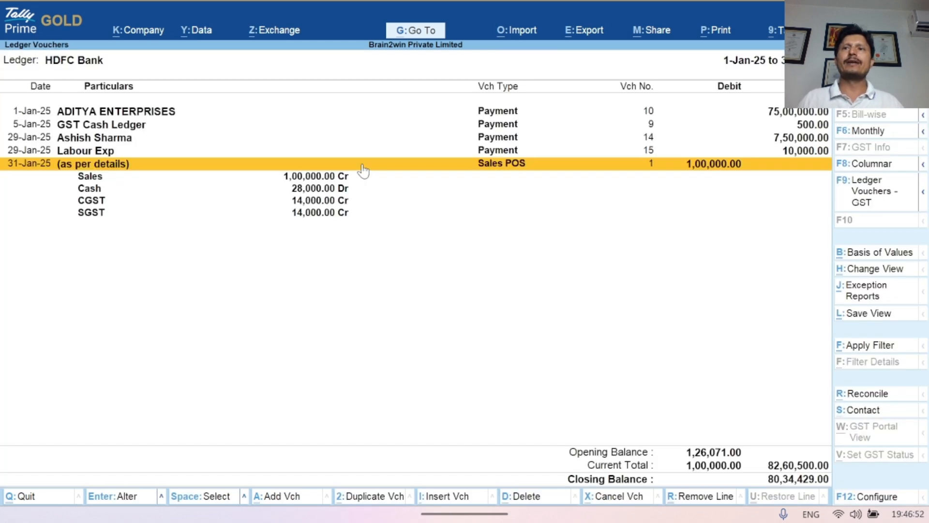
{"action": "key", "text": "Up"}
{"action": "key", "text": "Down"}
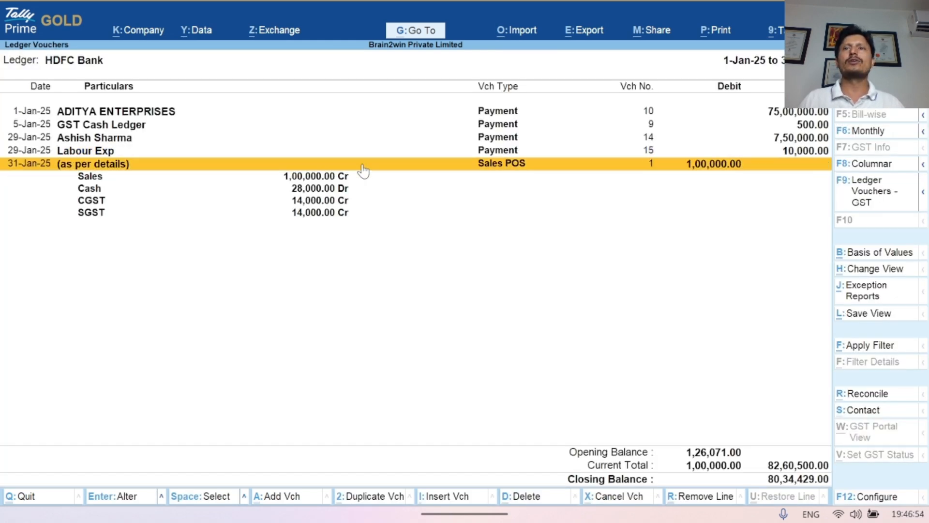
{"action": "left_click", "coordinate": [364, 169]}
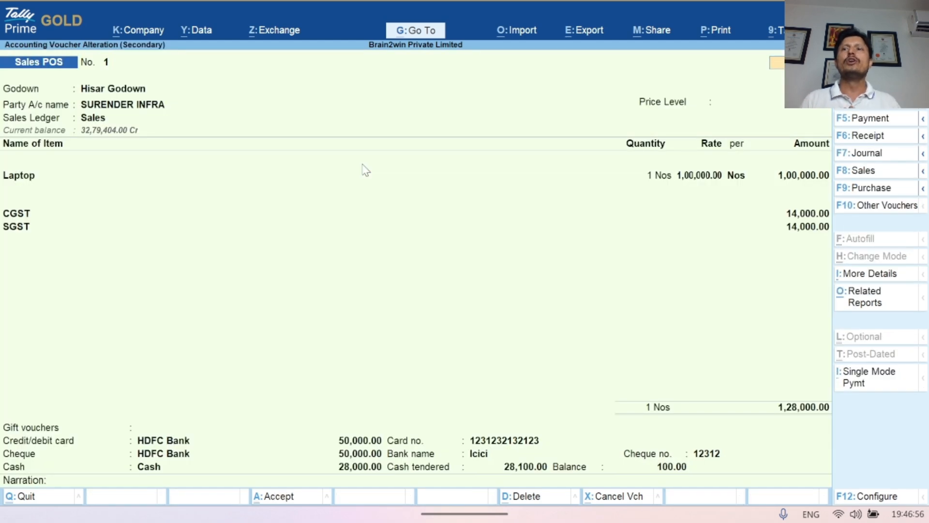
{"action": "key", "text": "Escape"}
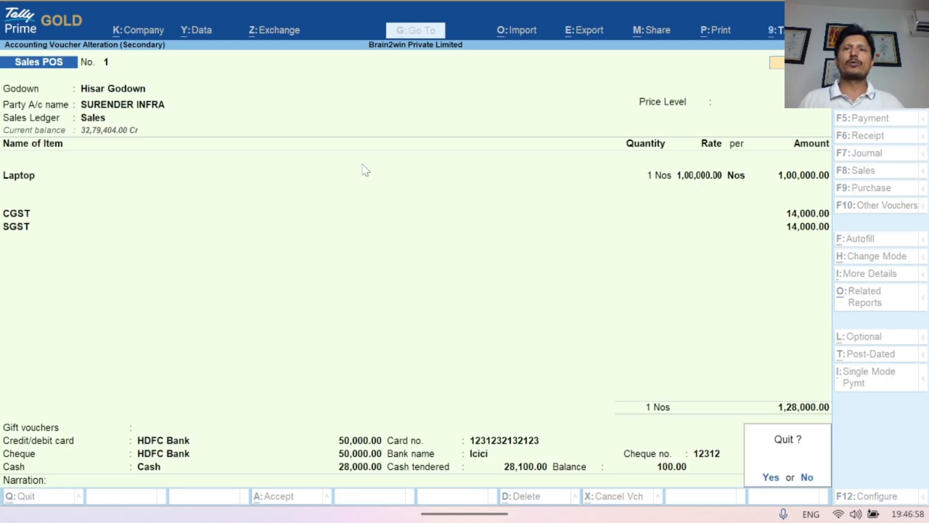
{"action": "key", "text": "Return"}
Reopen the HDFC Bank ledger report and examine the Sales POS entry's sales, cash, CGST and SGST lines
{"action": "key", "text": "Escape"}
{"action": "type", "text": "Hdf"}
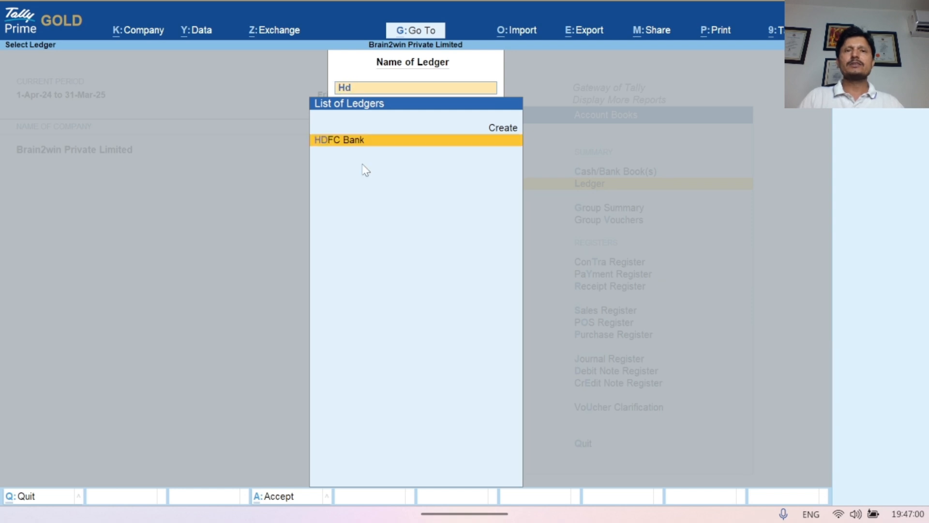
{"action": "key", "text": "Return"}
{"action": "key", "text": "Down"}
{"action": "key", "text": "Down"}
{"action": "key", "text": "Down"}
{"action": "key", "text": "Down"}
{"action": "key", "text": "Down"}
{"action": "key", "text": "Down"}
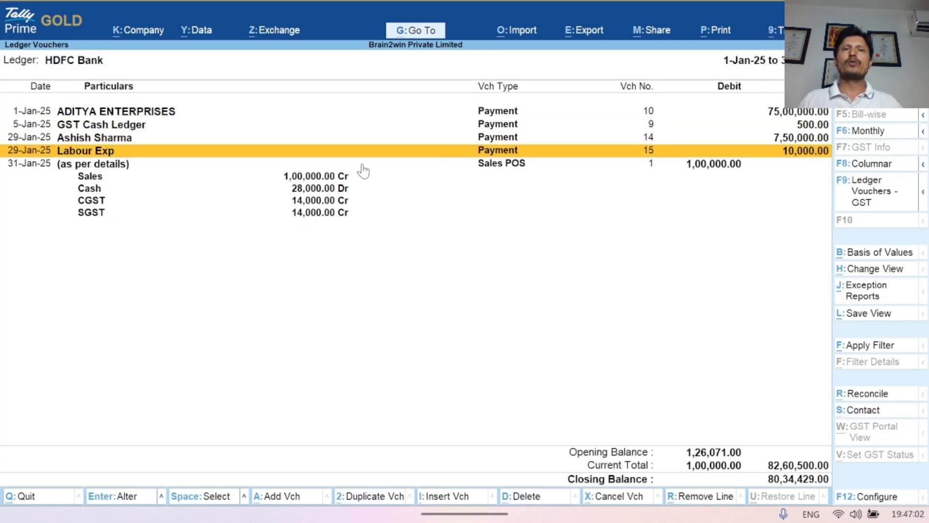
{"action": "key", "text": "Up"}
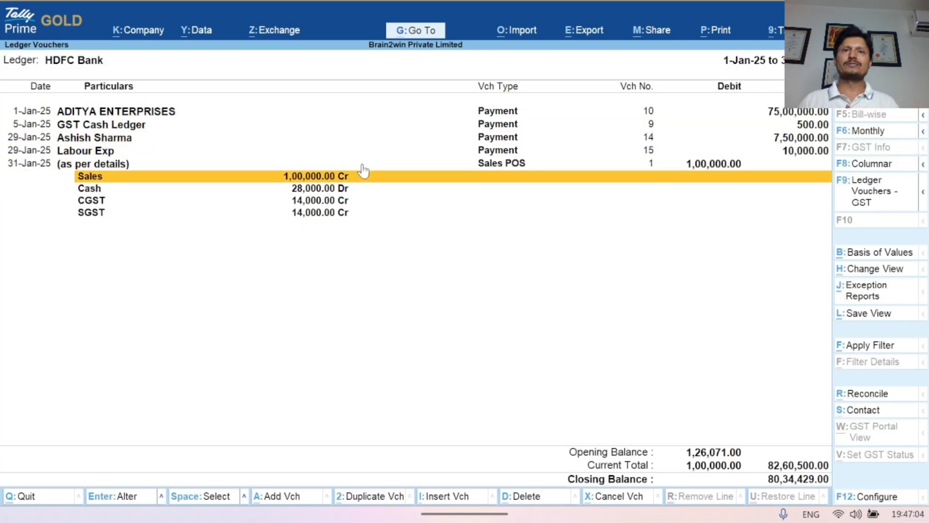
{"action": "key", "text": "Up"}
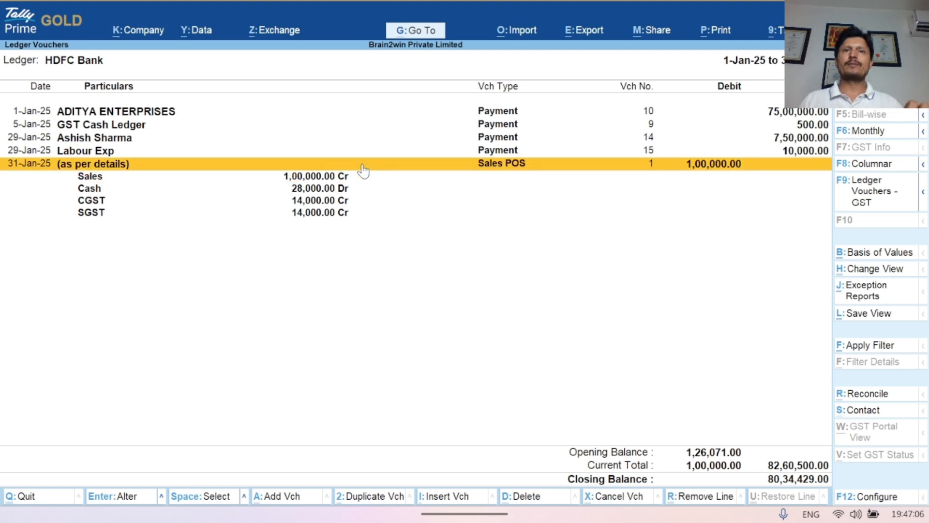
{"action": "key", "text": "Down"}
{"action": "key", "text": "Down"}
{"action": "key", "text": "Down"}
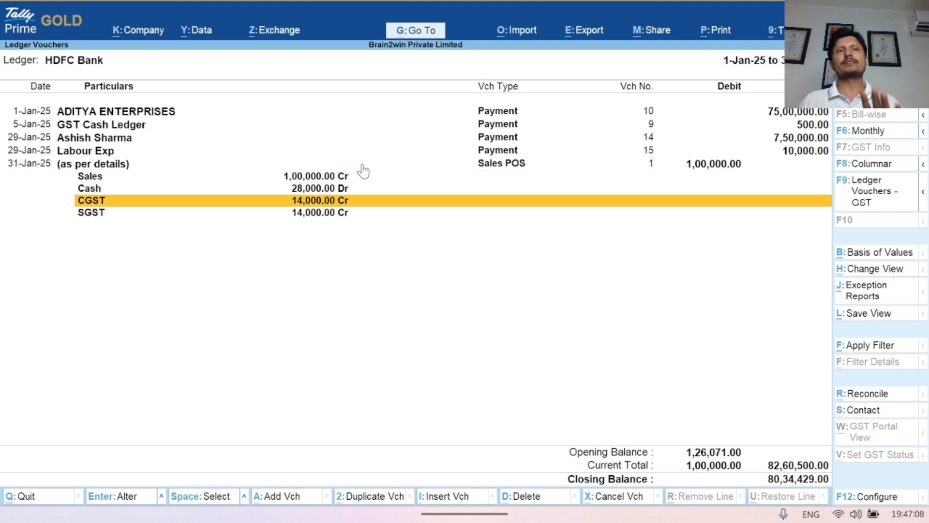
{"action": "key", "text": "Down"}
Close the HDFC Bank ledger report and go back to the Gateway of Tally
{"action": "key", "text": "Escape"}
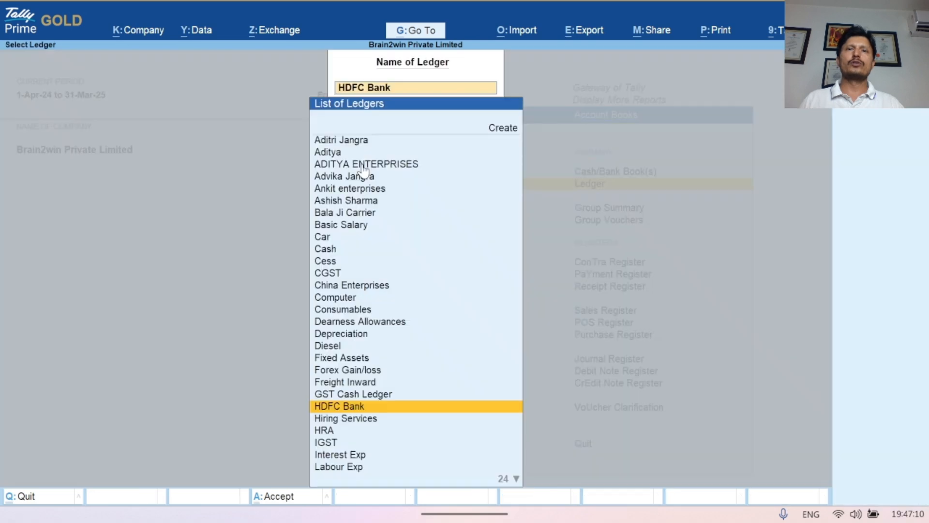
{"action": "key", "text": "Escape"}
{"action": "key", "text": "Escape"}
{"action": "key", "text": "Escape"}
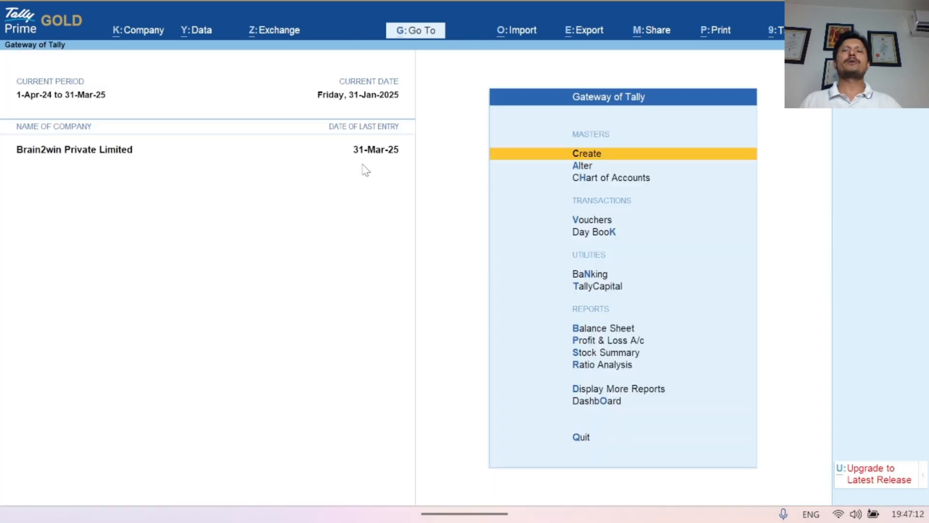